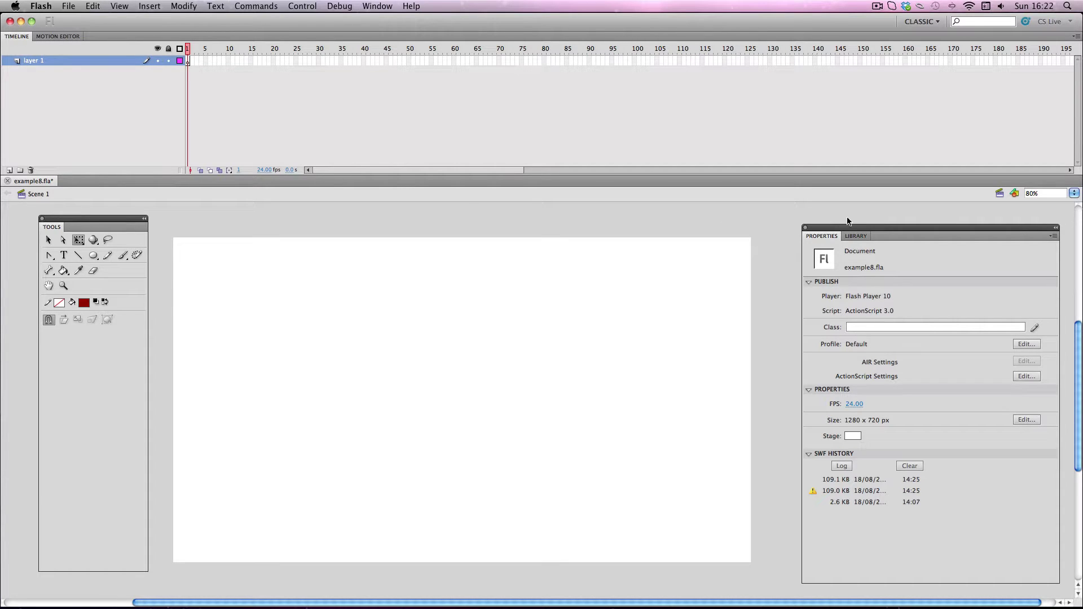
Drag the leaves bitmap from the Library onto the stage and align it left and top to the stage
click(849, 236)
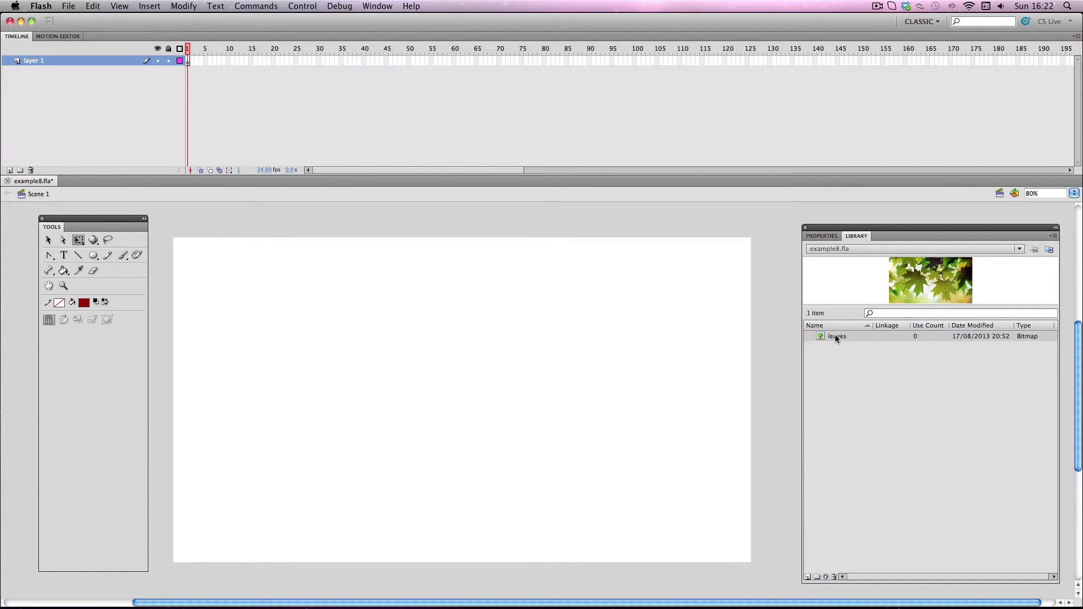
drag(835, 335, 506, 374)
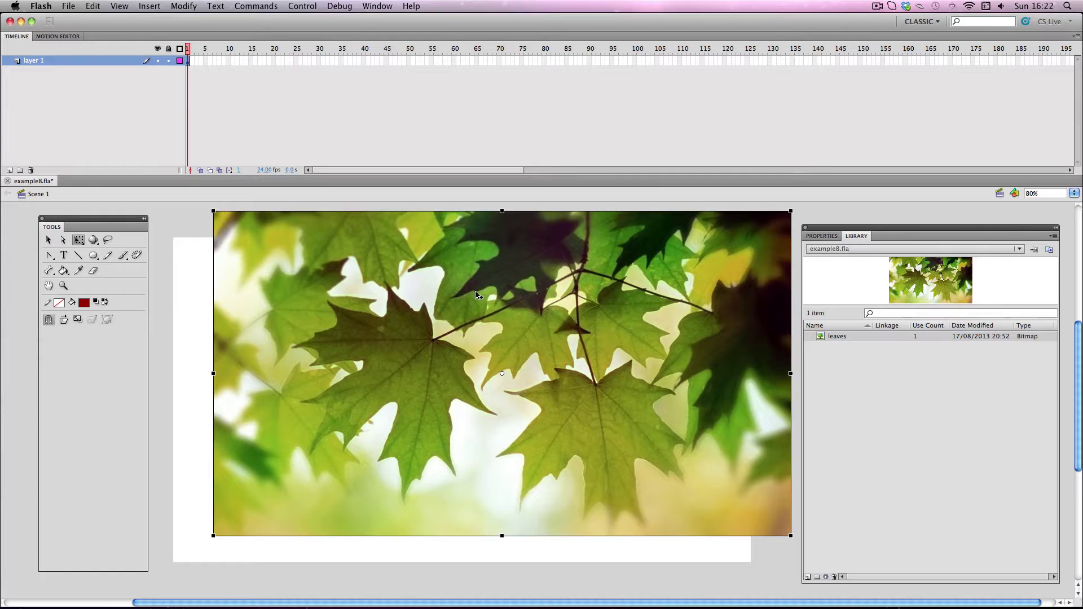
click(377, 6)
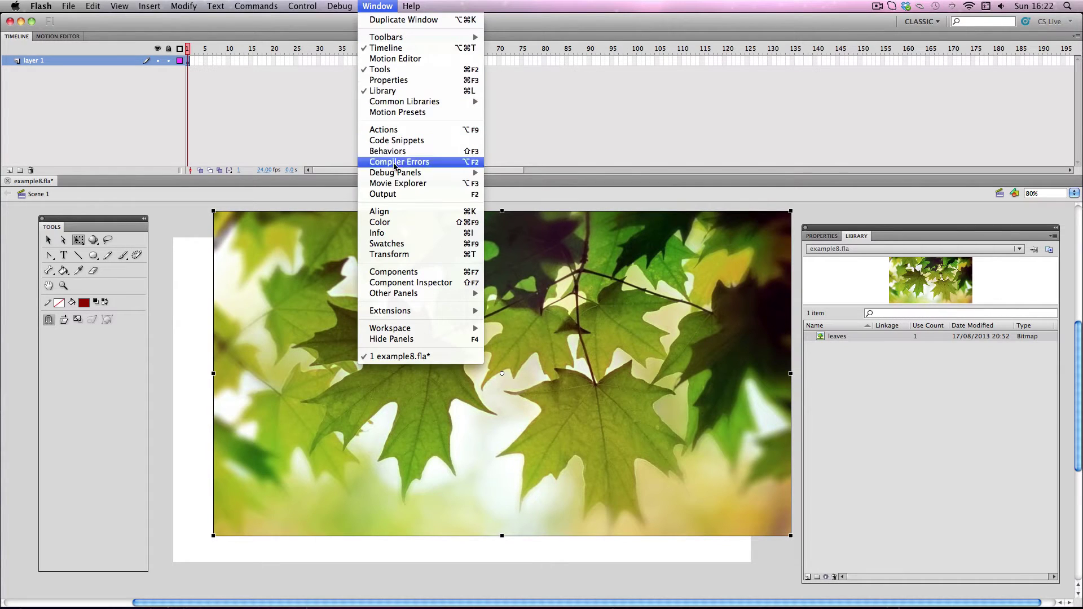
click(401, 212)
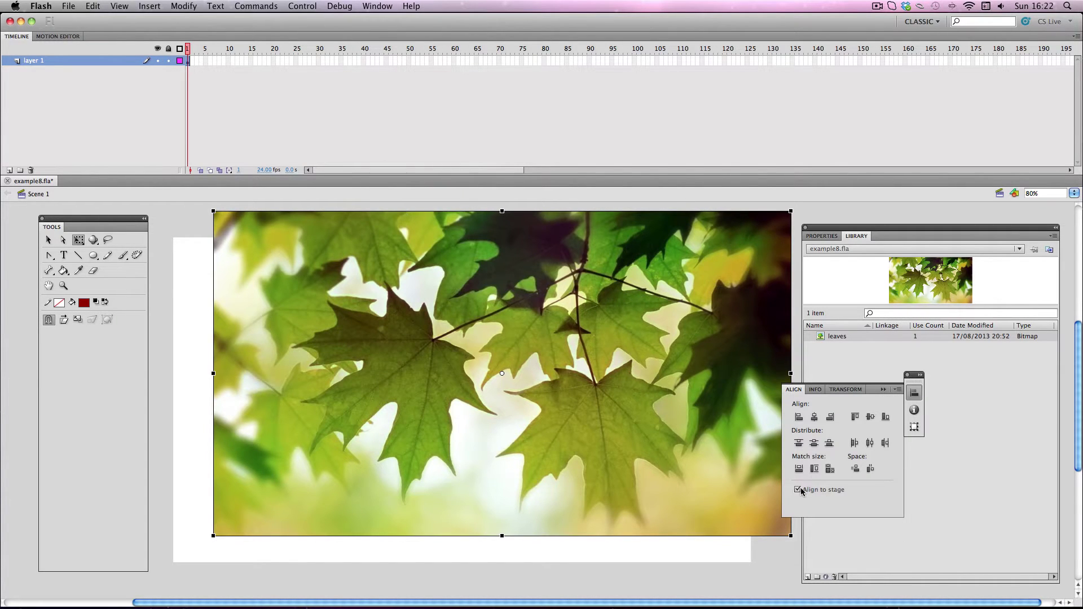
click(870, 443)
click(814, 443)
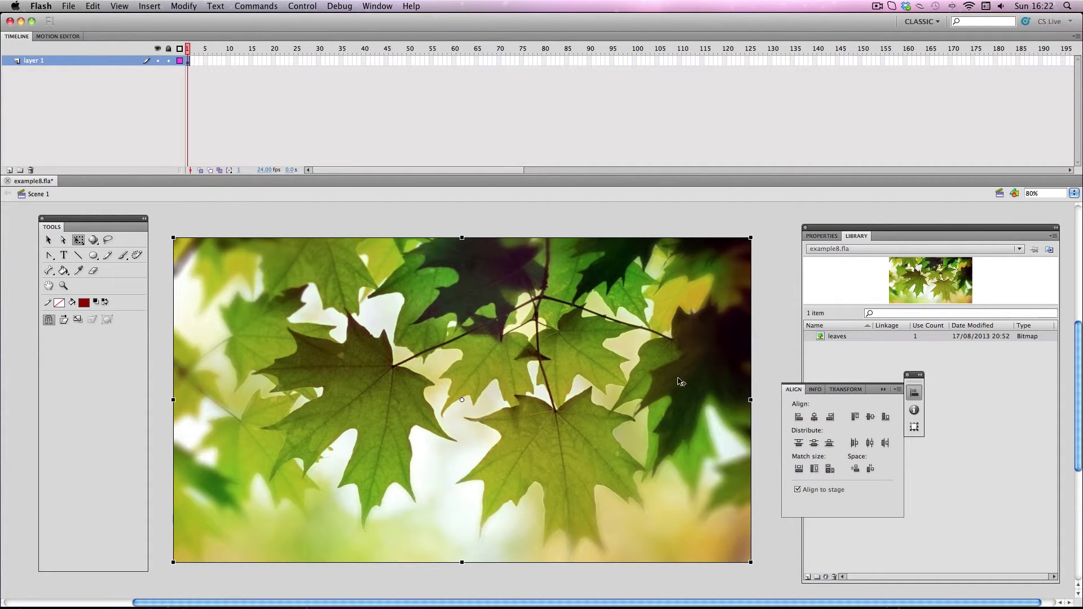
click(887, 389)
Rename Layer 1 to 'example image'
click(682, 235)
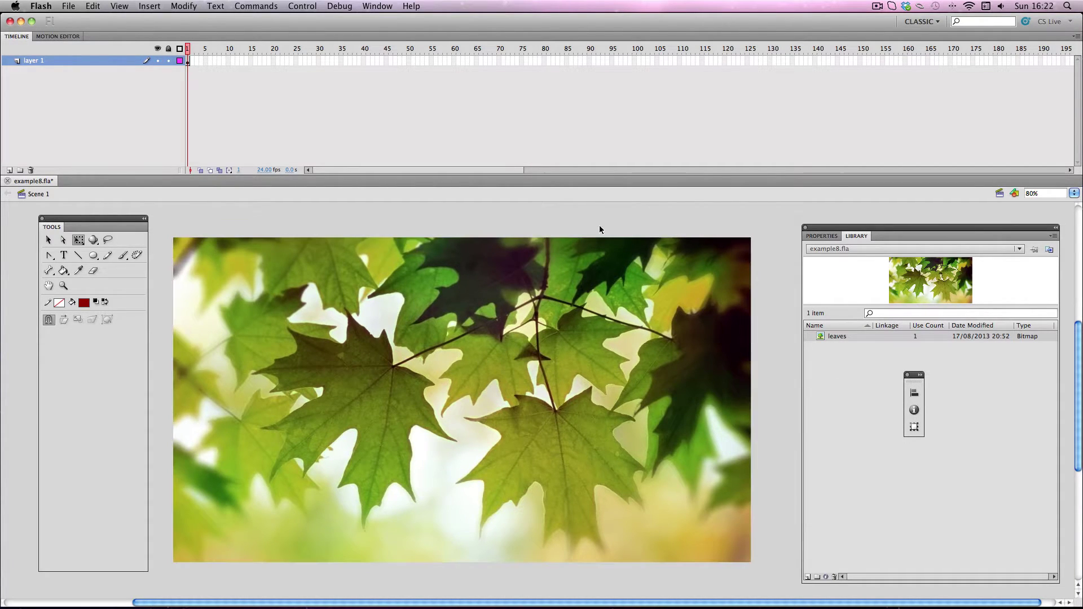
double_click(53, 62)
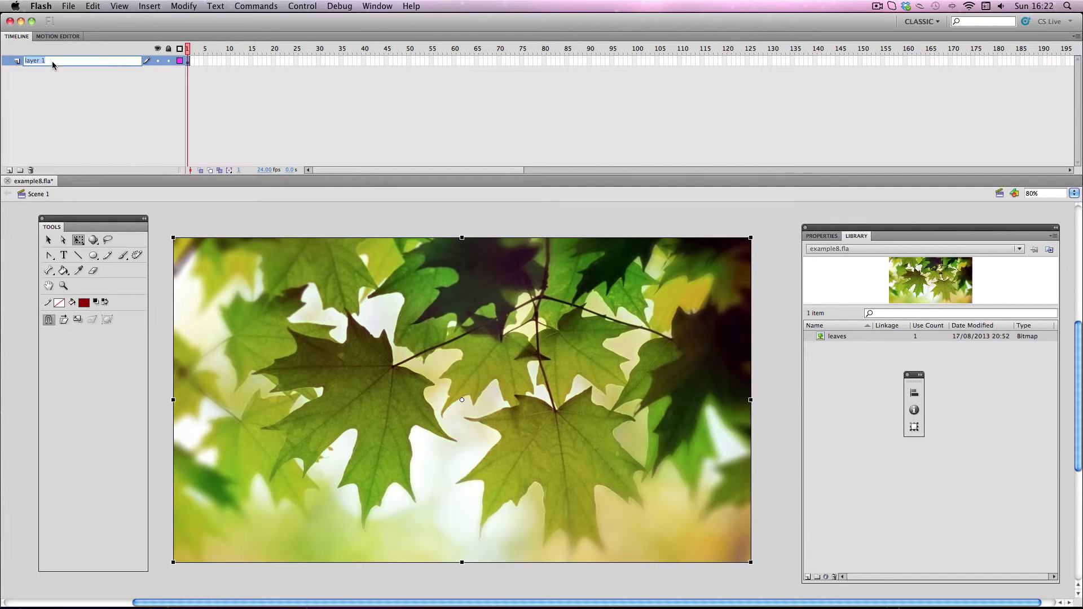
text(example image)
key(Return)
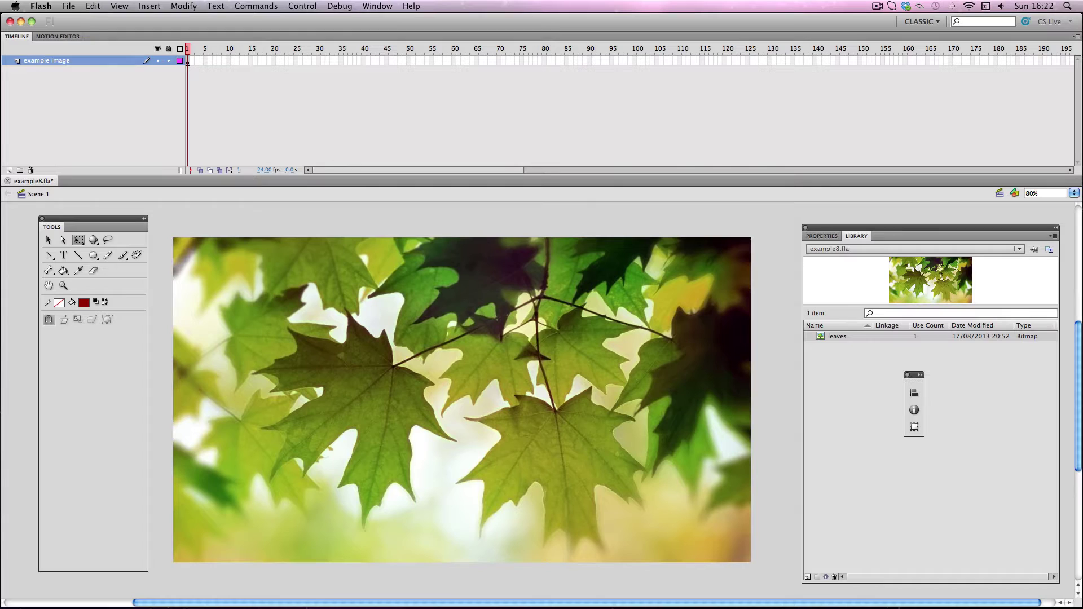
Insert a new layer above it named 'mask'
right_click(60, 60)
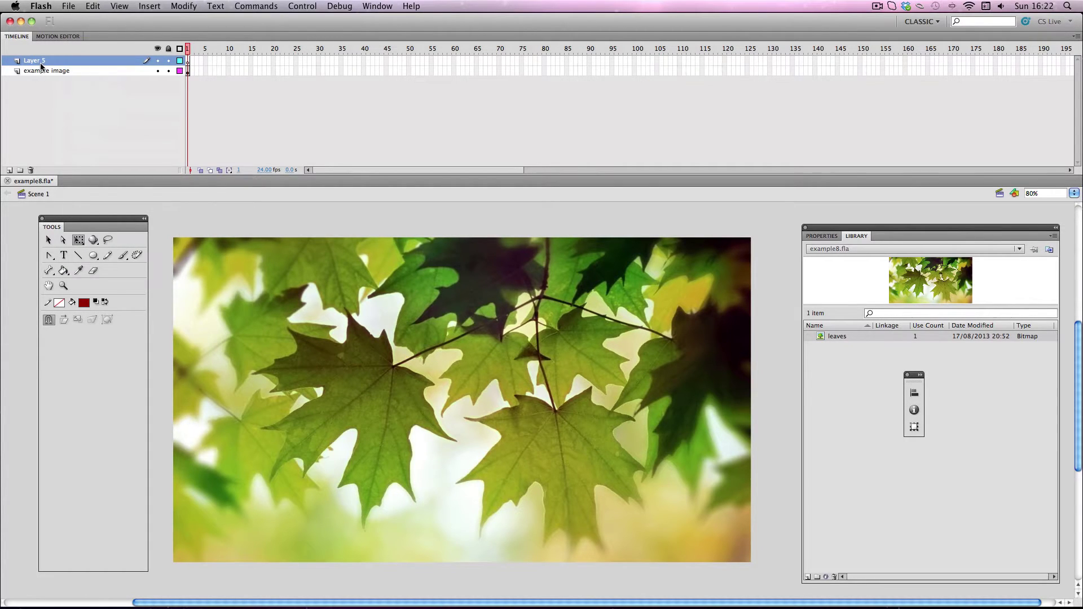
double_click(41, 62)
text(m)
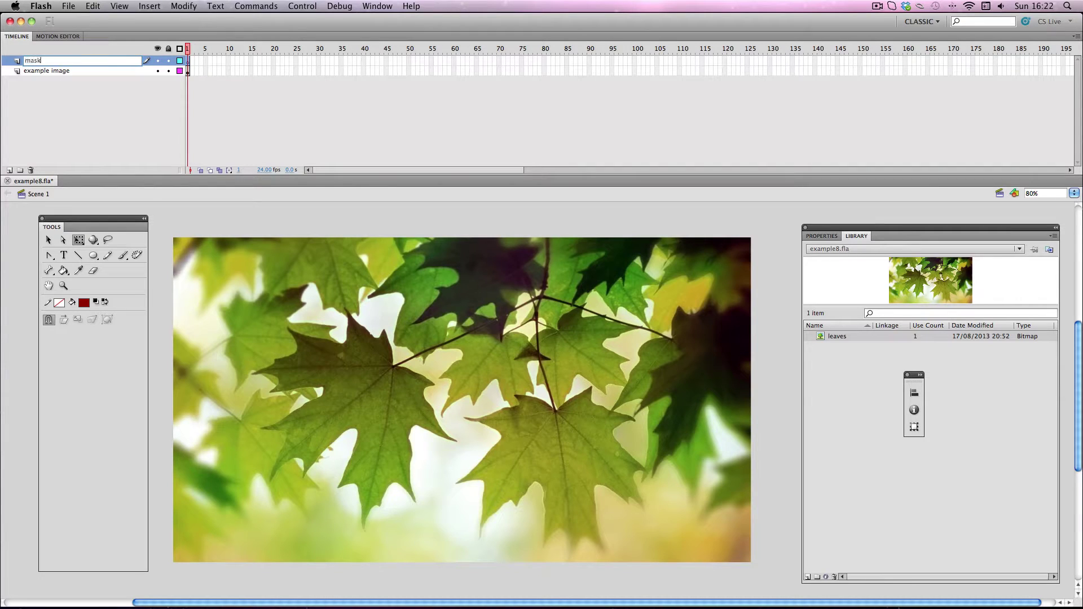
text(ask)
key(Return)
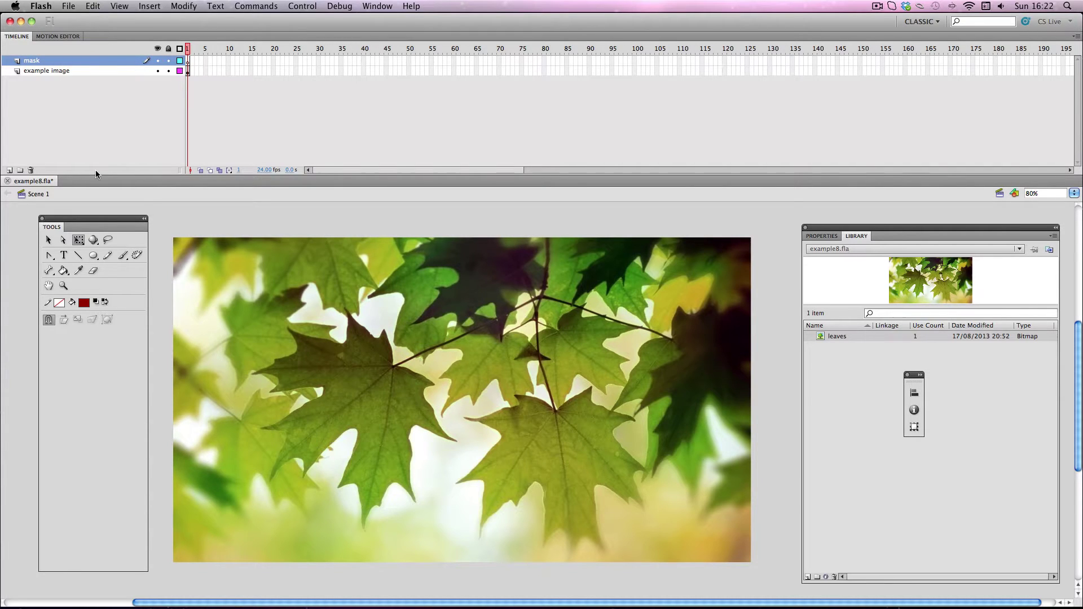
Draw a filled red circle on the mask layer and nudge it up and left
click(93, 255)
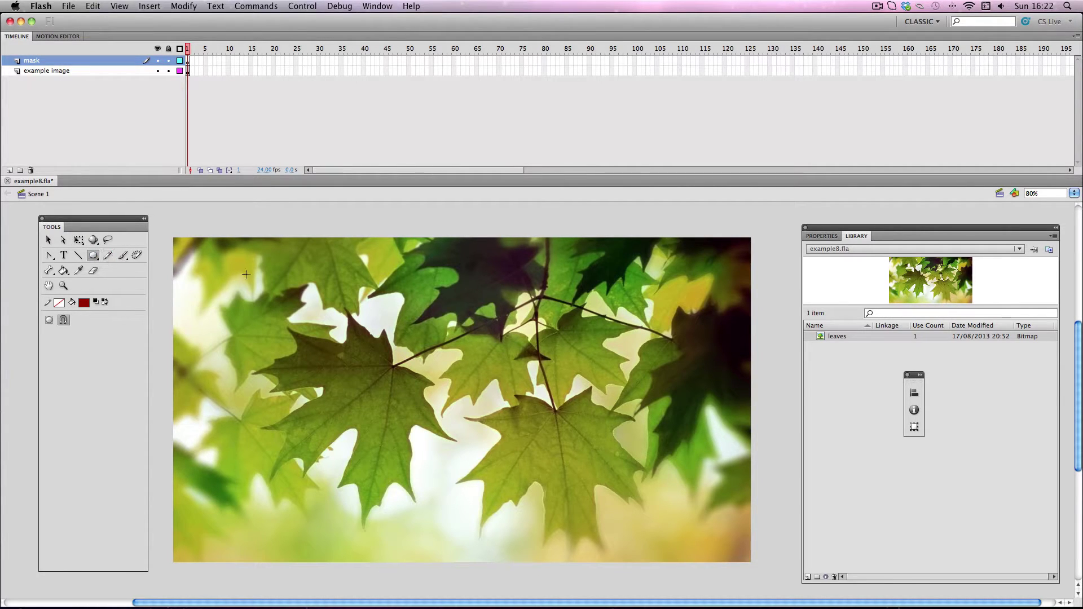
mouse_move(244, 263)
mouse_down()
mouse_move(365, 449)
mouse_move(384, 547)
mouse_up()
click(48, 240)
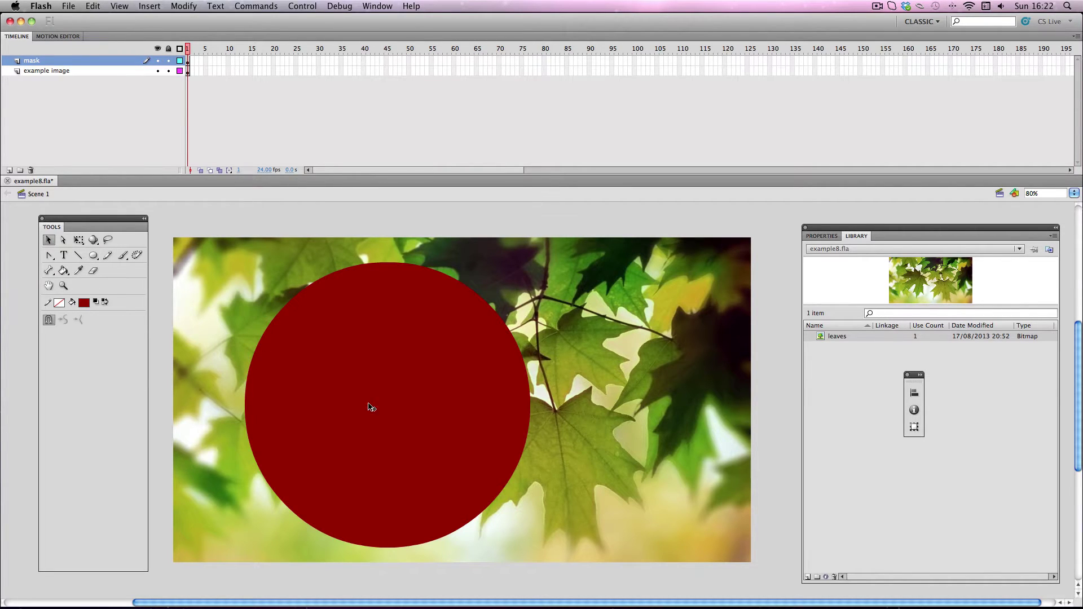
click(371, 407)
drag(428, 416, 403, 408)
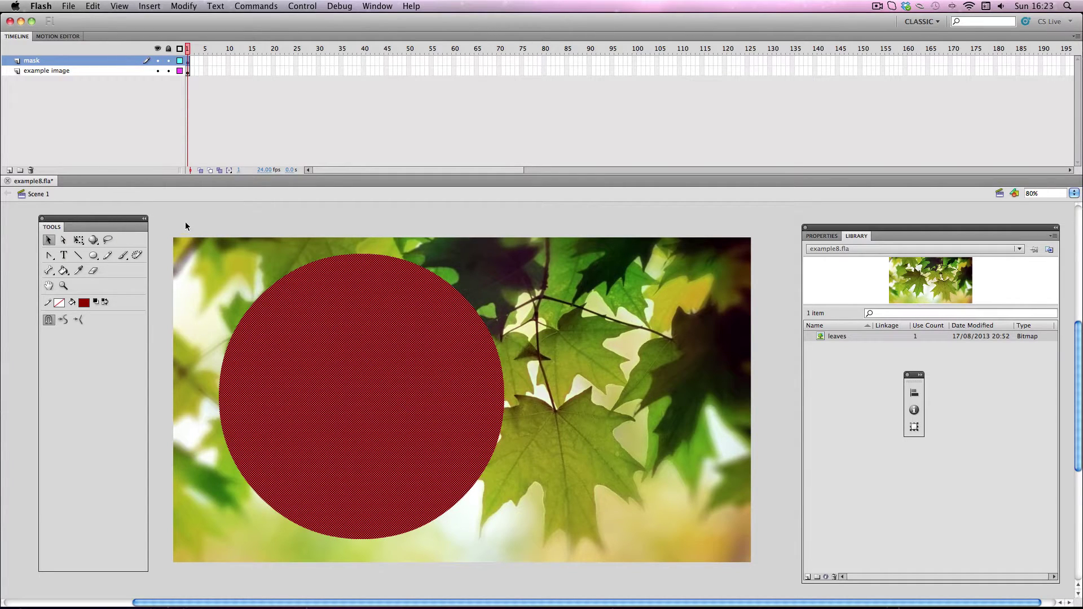
Turn the mask layer into a mask for the photo, checking it by locking and unlocking layers
right_click(38, 61)
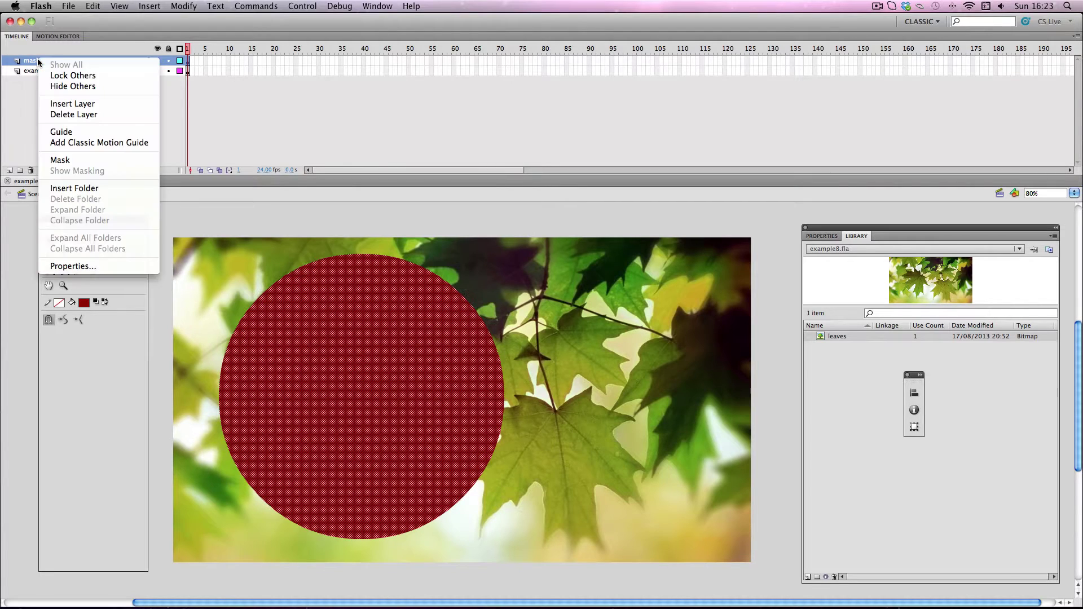
click(72, 160)
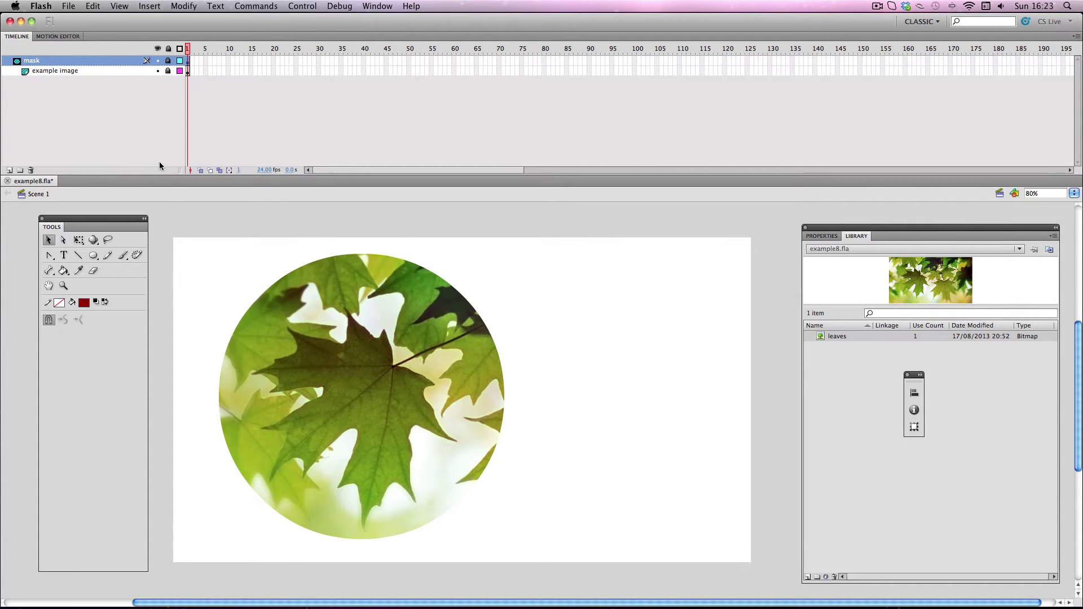
click(169, 61)
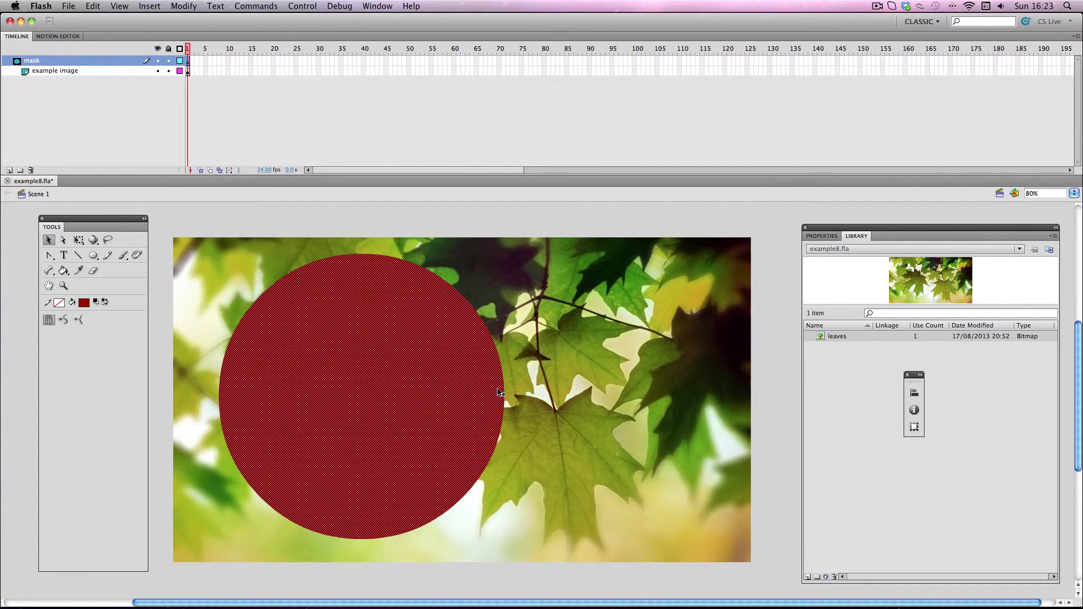
drag(168, 61, 168, 71)
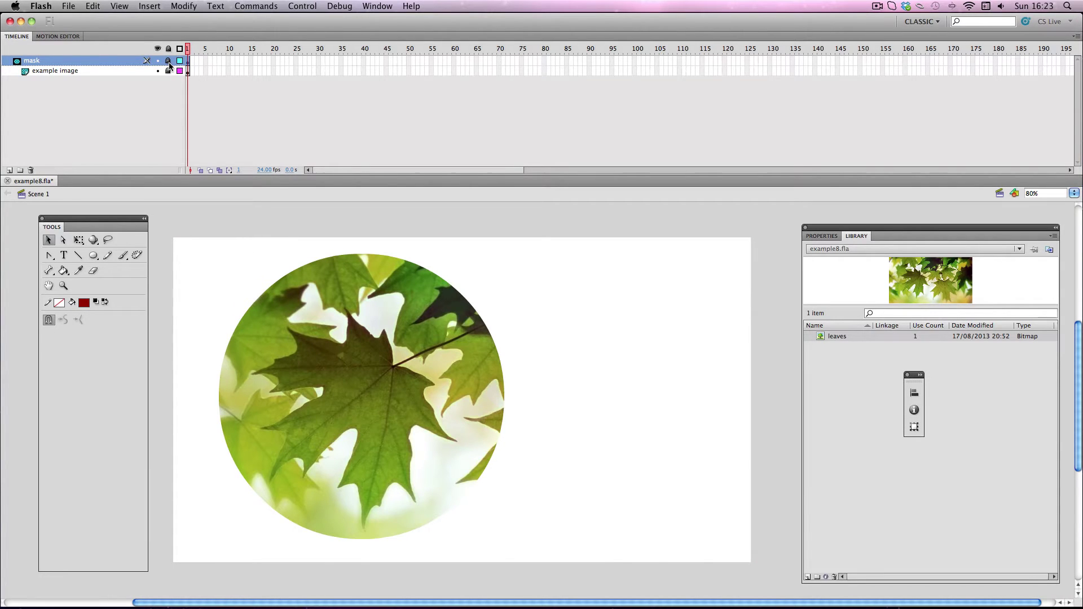
drag(168, 61, 168, 71)
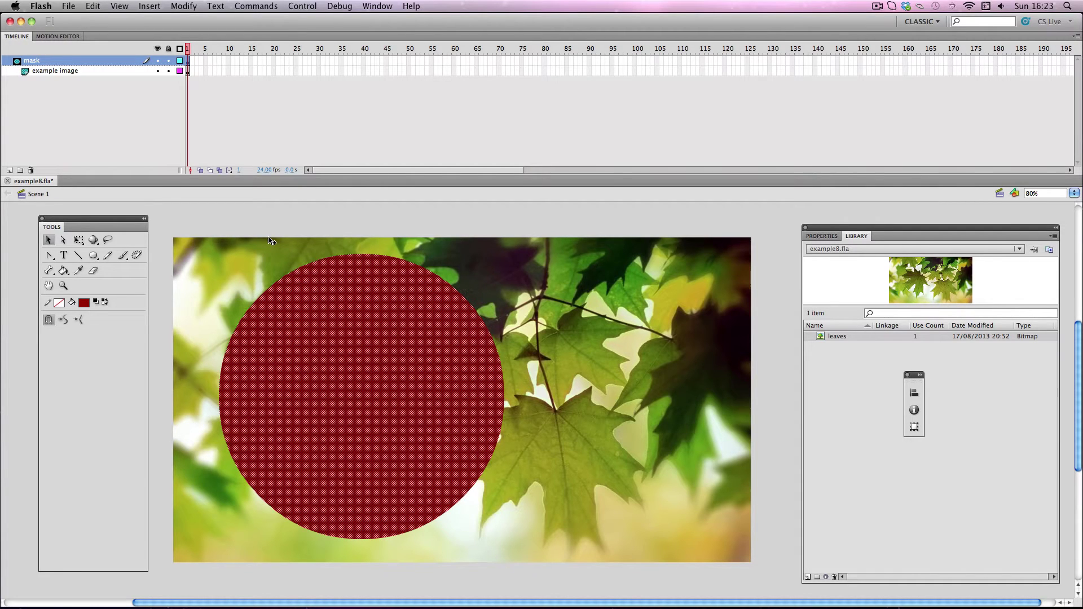
Extend the example image layer out to frame 40
click(363, 71)
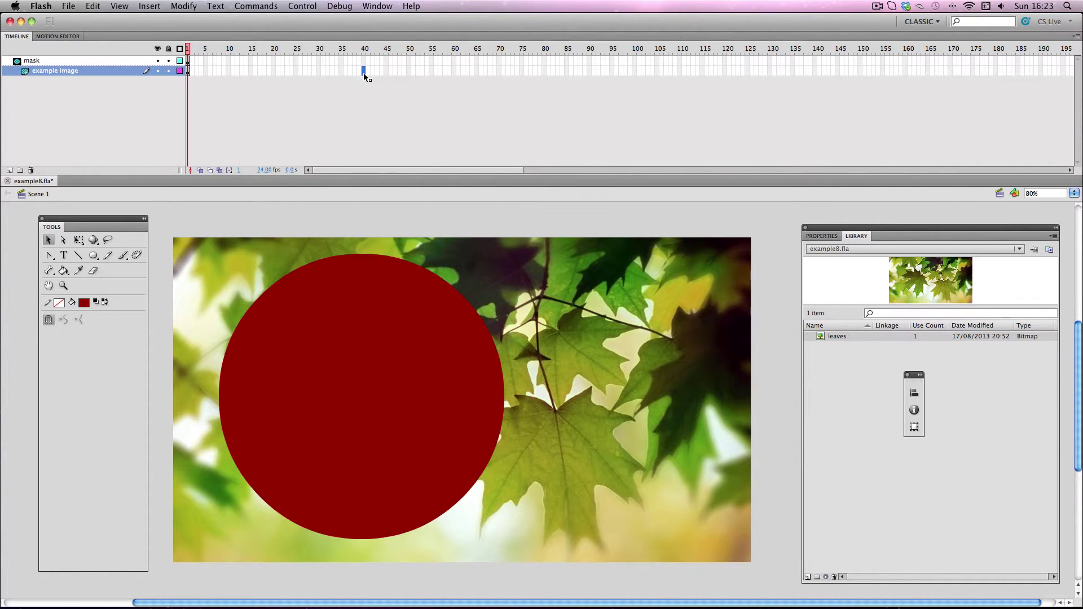
right_click(364, 70)
click(390, 117)
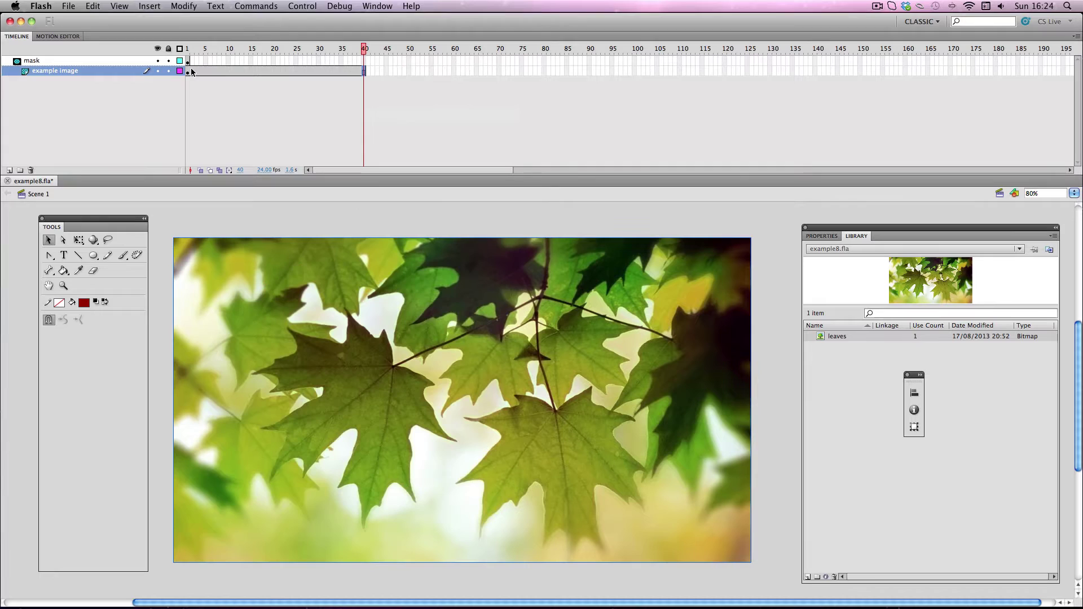
Convert the circle to a movie clip symbol and move it to the stage's left edge
click(189, 61)
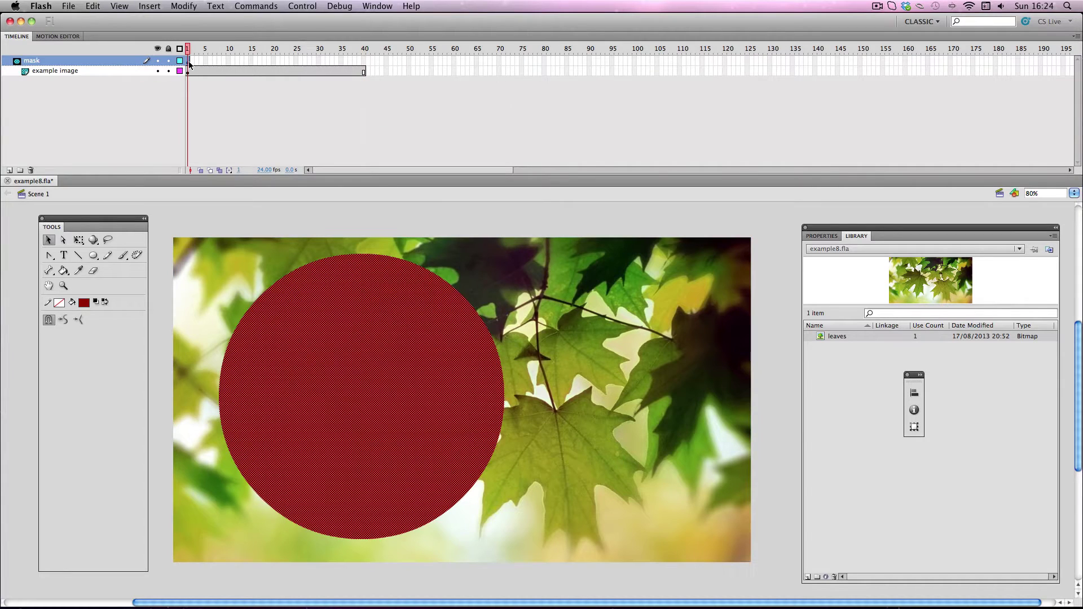
right_click(355, 332)
click(497, 568)
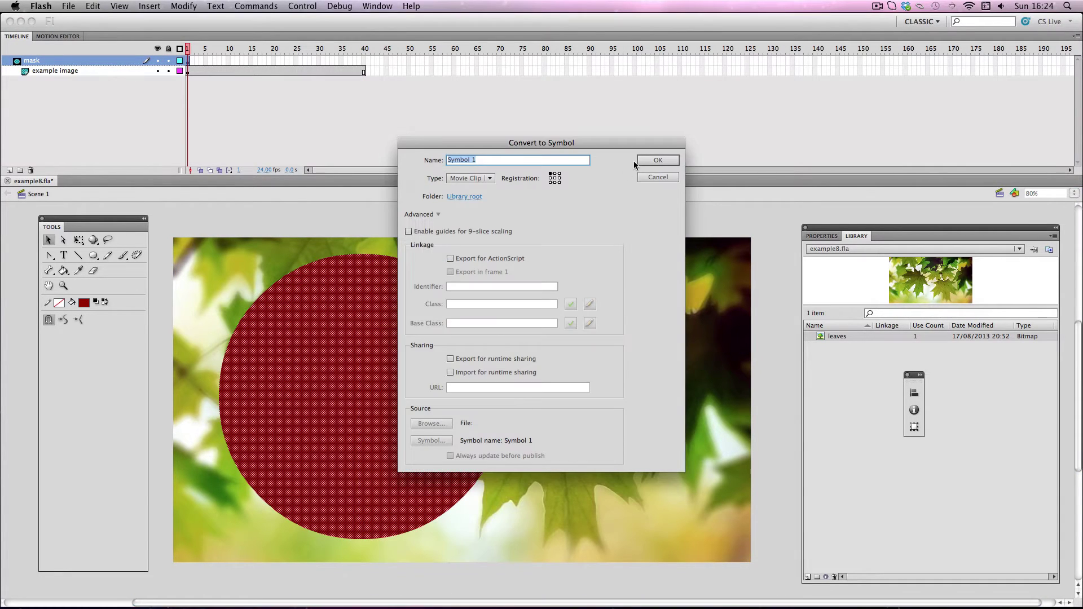
click(643, 163)
drag(415, 328, 376, 328)
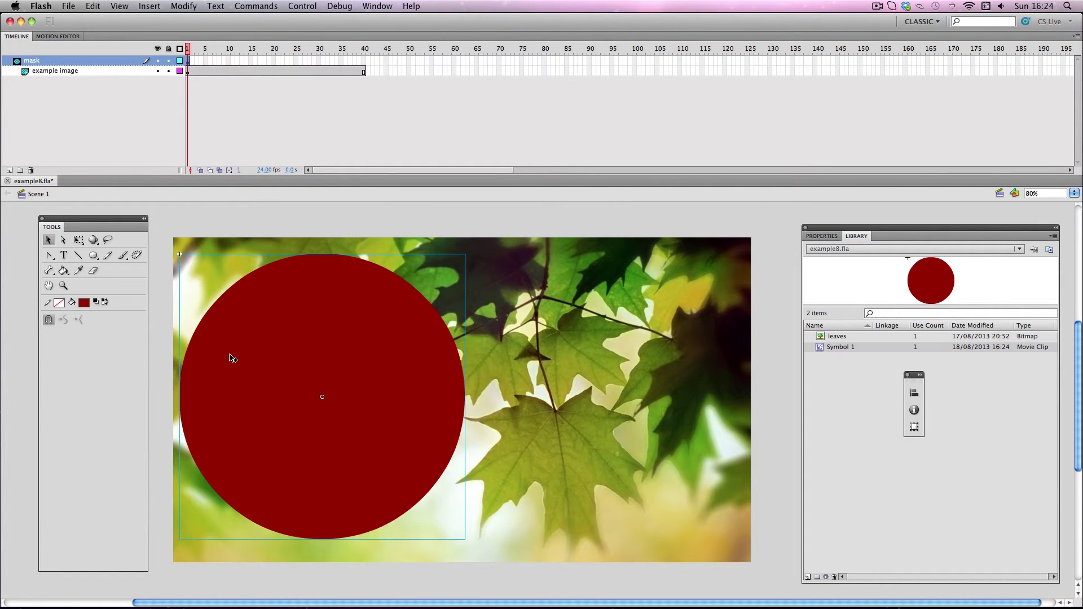
Add a 40-frame motion tween moving the circle right, lock both layers and play it
right_click(185, 61)
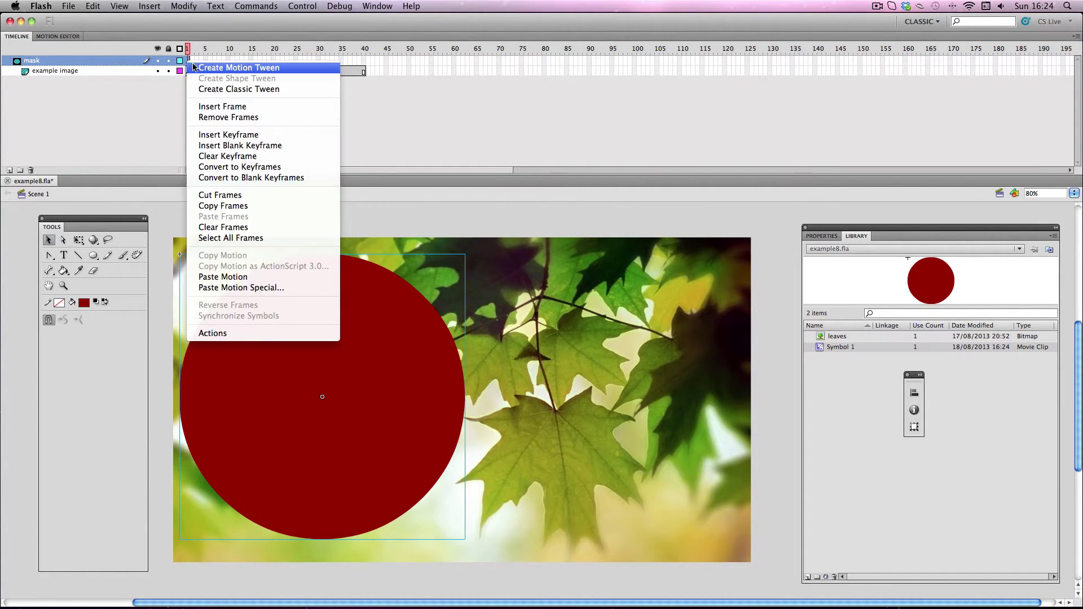
click(206, 66)
drag(293, 62, 366, 59)
drag(355, 381, 632, 381)
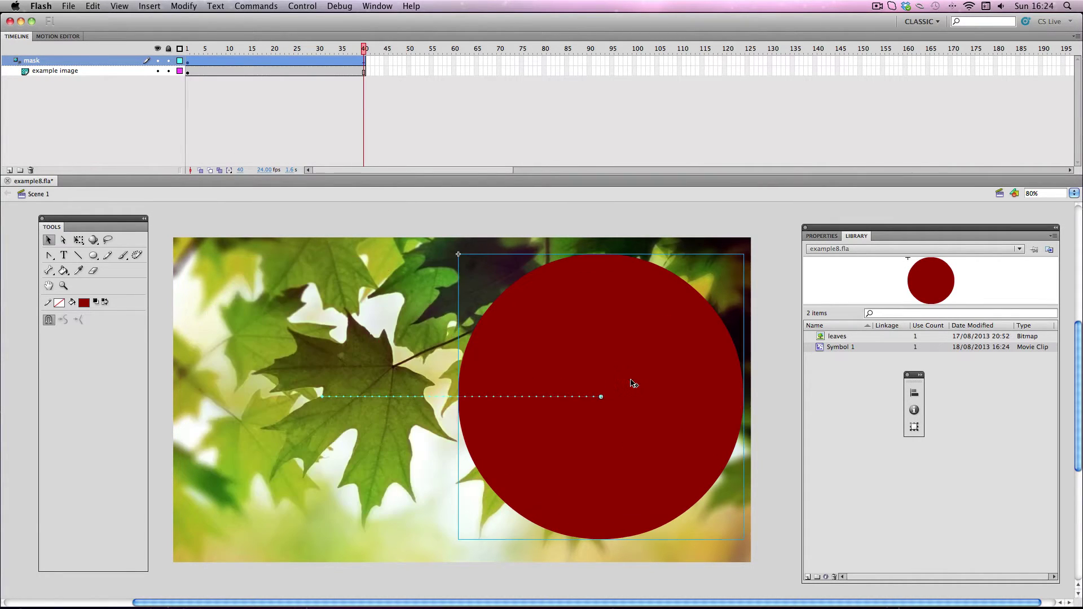
click(168, 60)
click(169, 71)
key(Return)
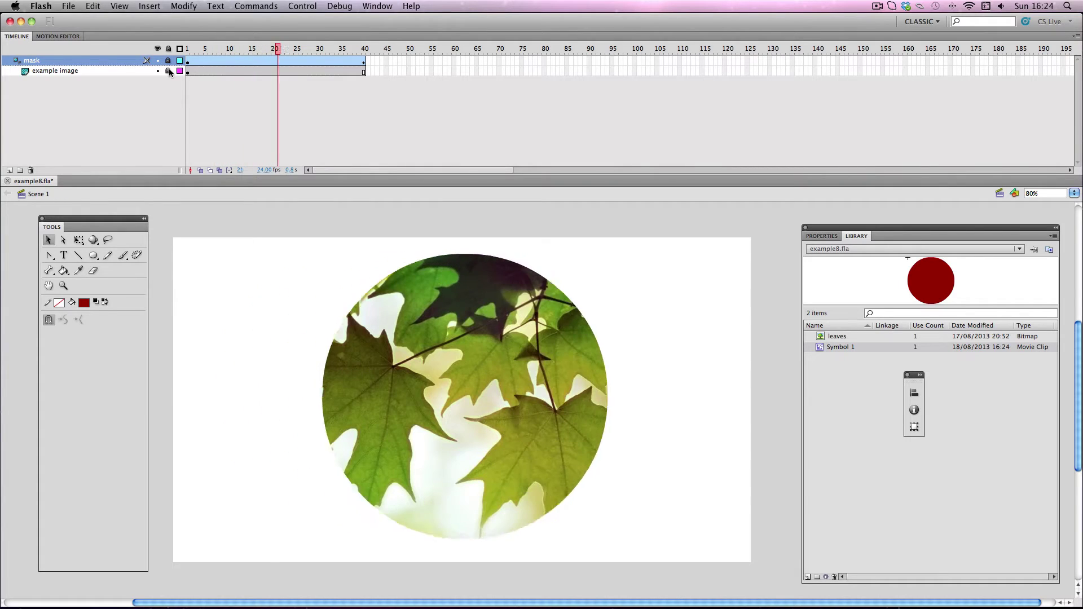
Remove the selected frames from the mask layer and unlock it
drag(374, 62, 192, 63)
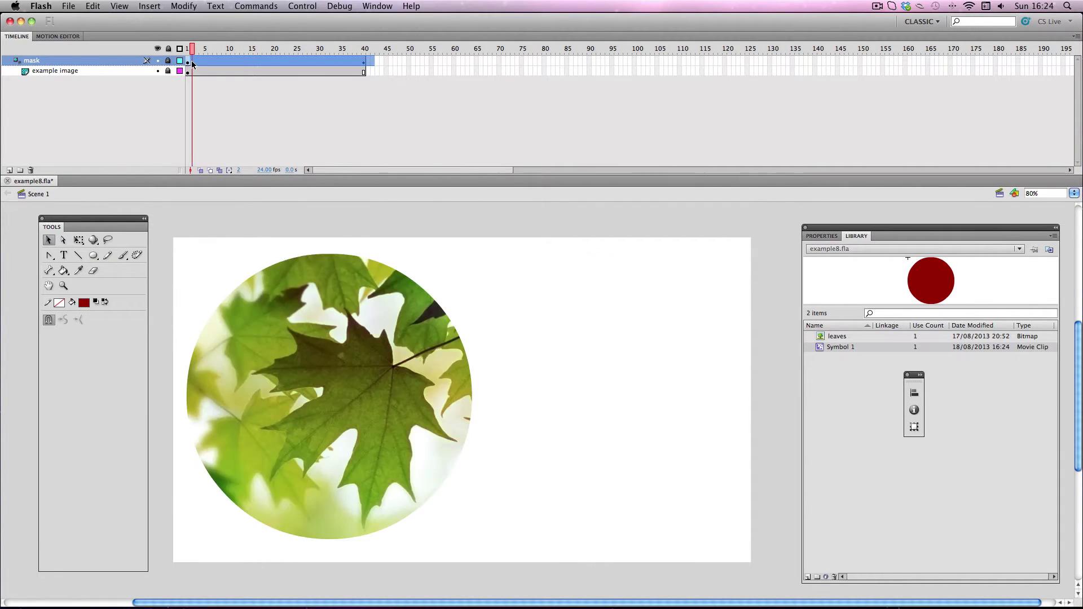
right_click(192, 63)
click(217, 125)
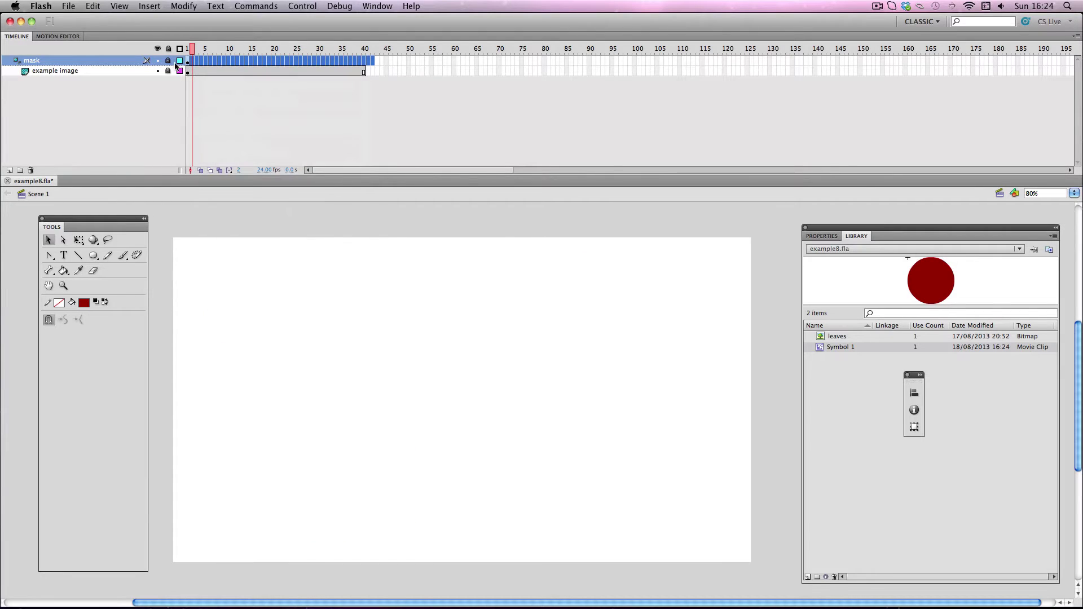
click(168, 61)
At frame 1, centre the red circle on the photo and shrink it to a tiny dot
click(187, 61)
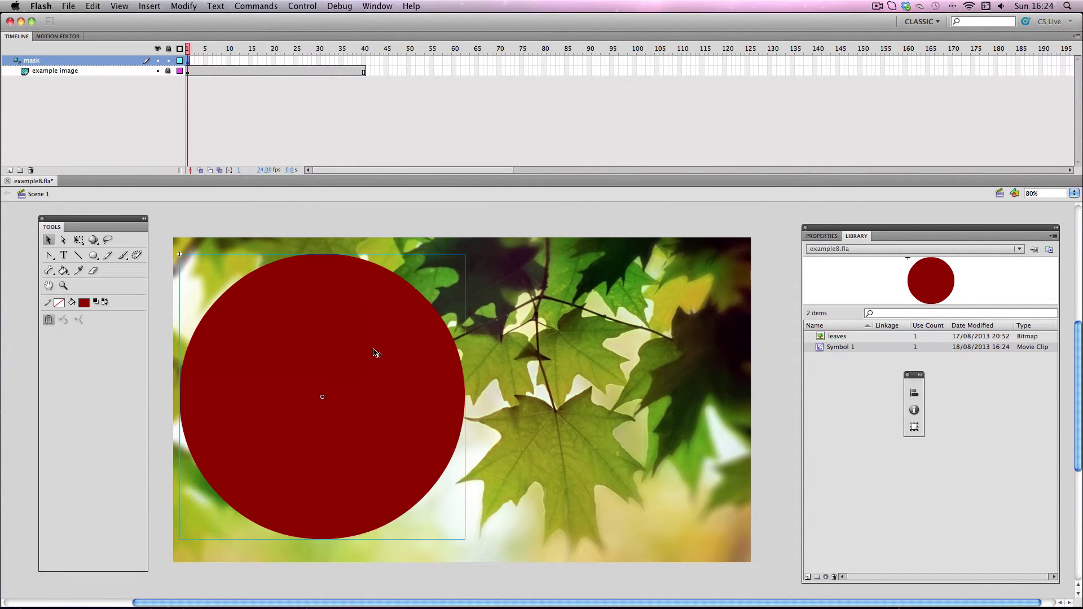
drag(375, 353, 499, 351)
right_click(499, 350)
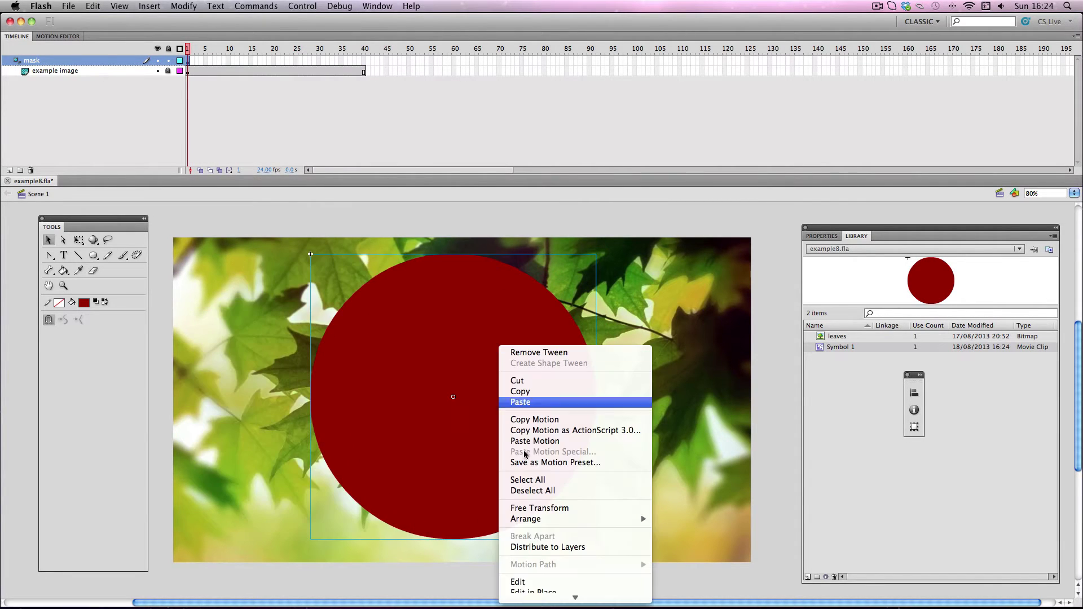
click(530, 508)
drag(598, 247, 501, 388)
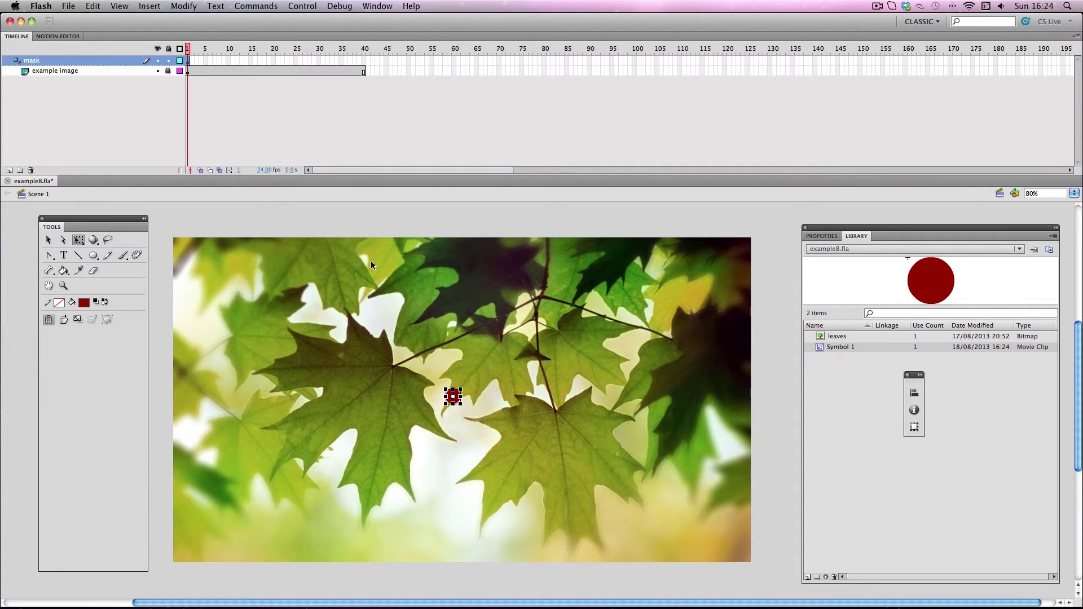
At frame 40, enlarge the circle until it covers the whole photo
drag(190, 61, 363, 32)
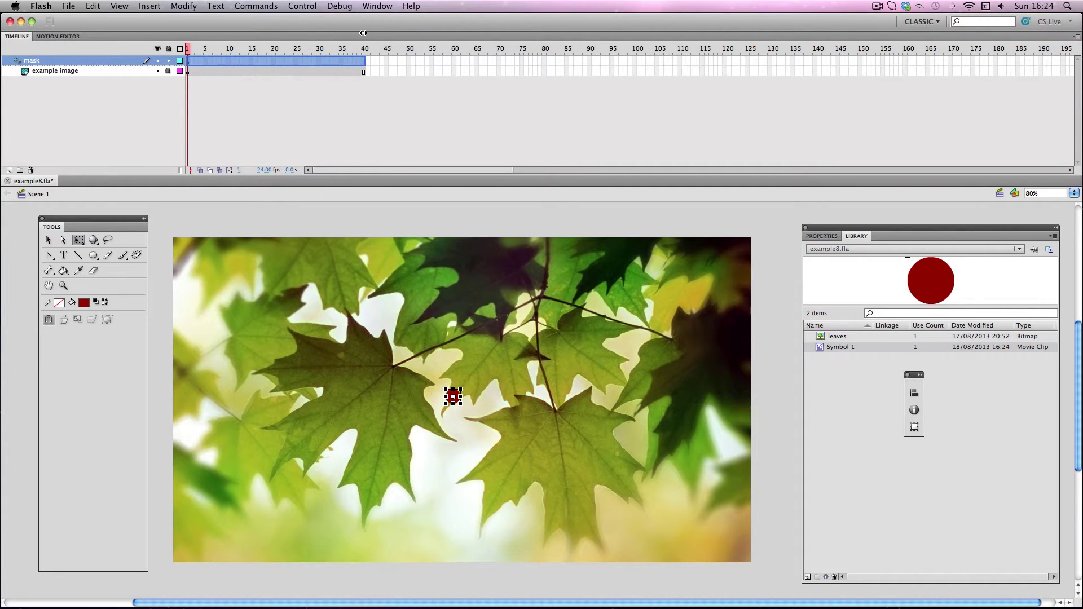
click(364, 60)
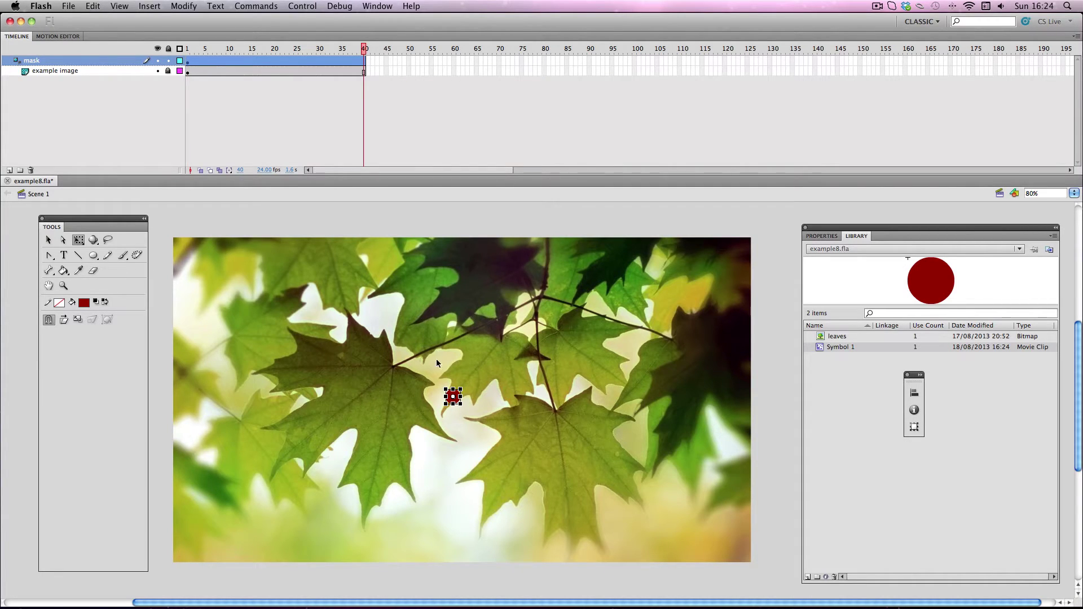
drag(461, 389, 1080, 52)
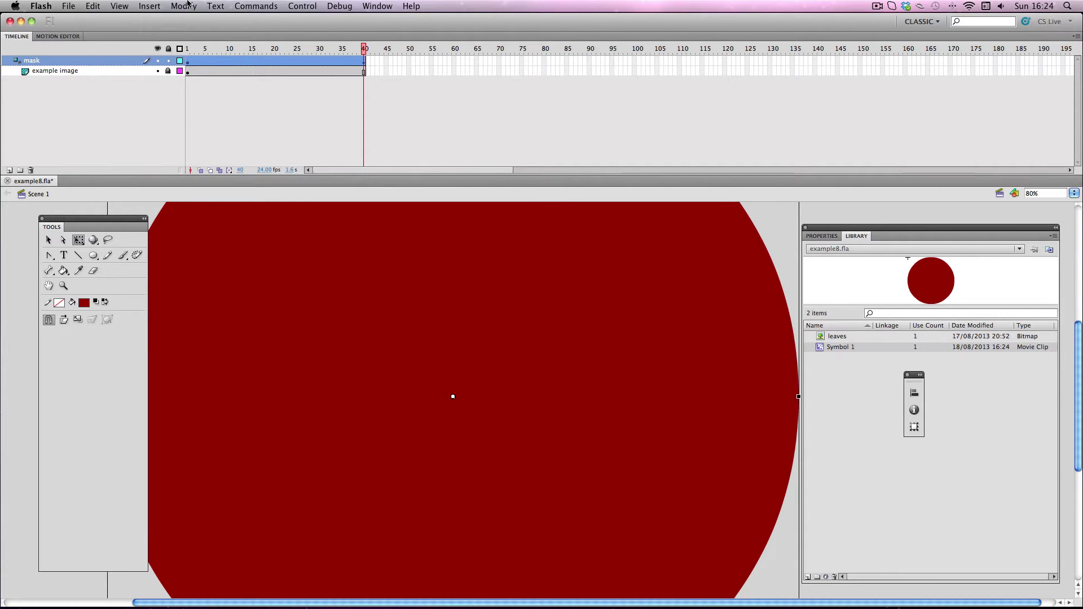
Preview the animation as a Flash SWF via Publish Preview, then close it
click(69, 6)
mouse_move(121, 200)
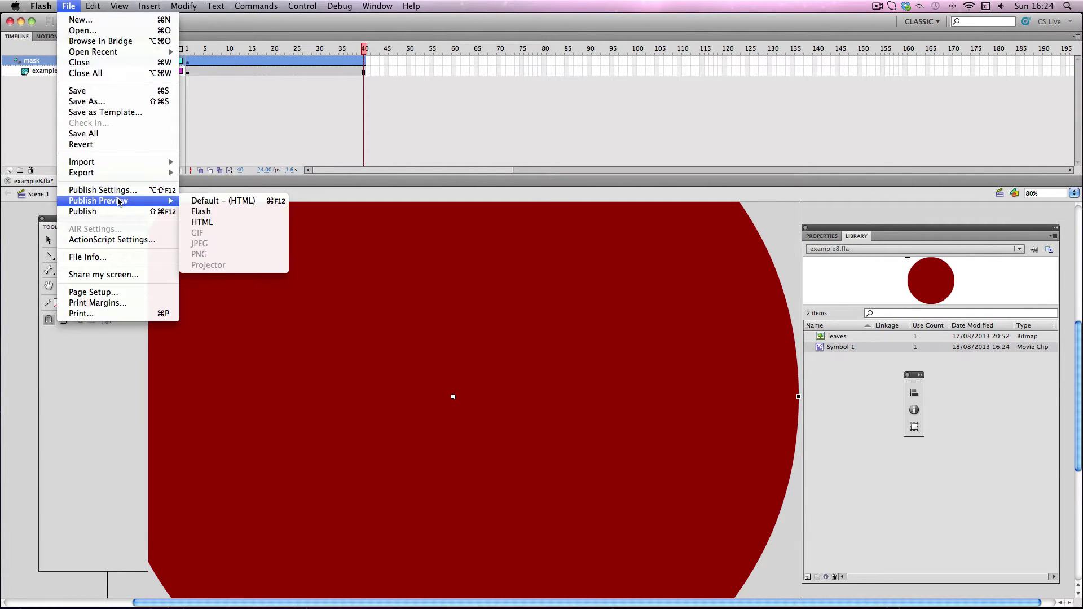
click(218, 213)
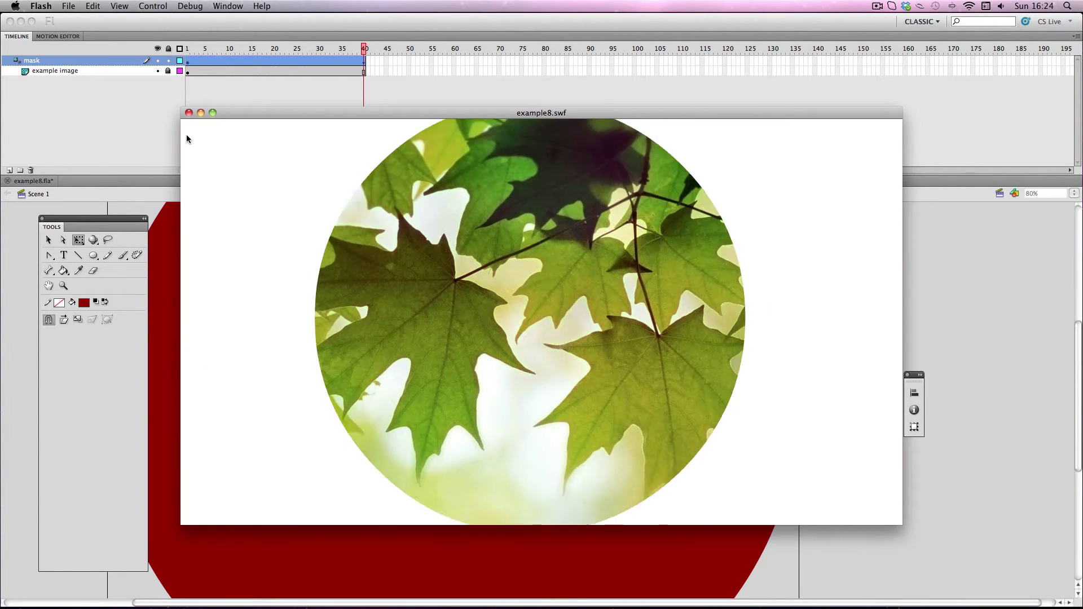
click(189, 113)
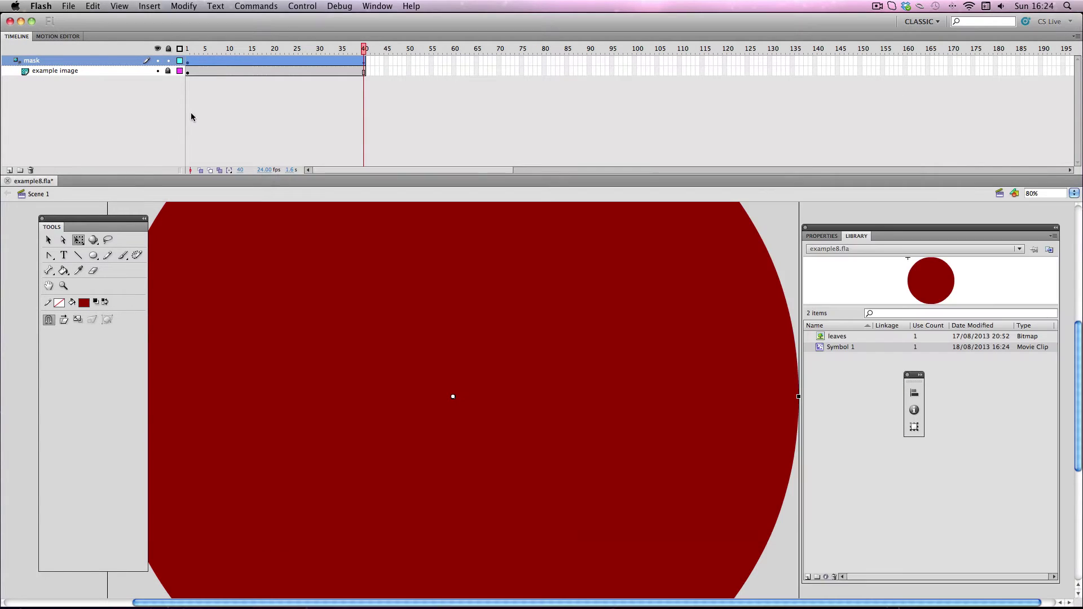
Reverse the mask tween's keyframes, preview the SWF again, and scrub to frames 23–24
right_click(272, 64)
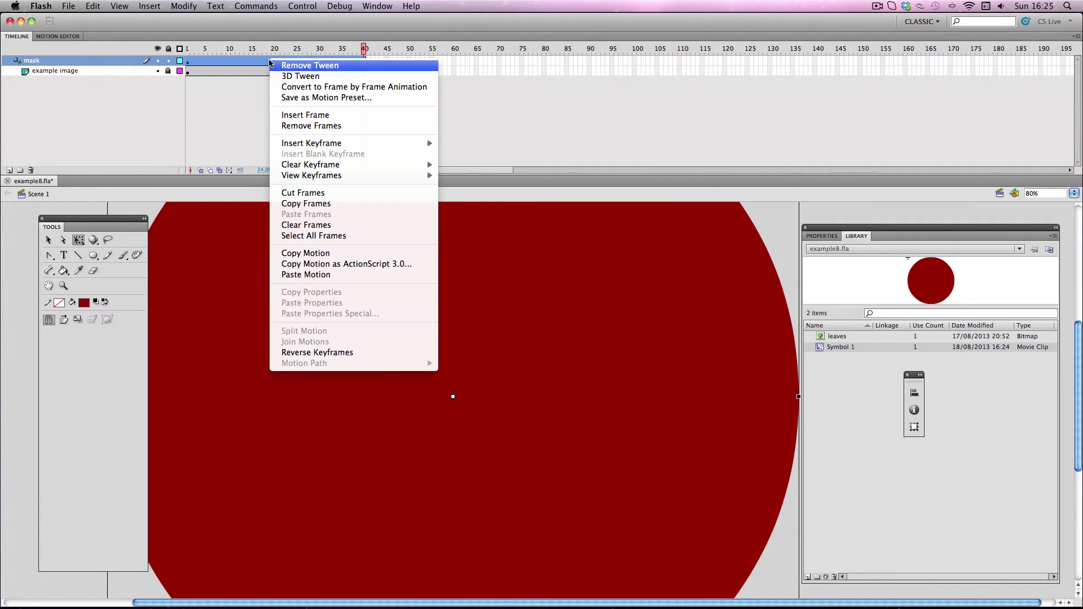
click(331, 353)
click(68, 6)
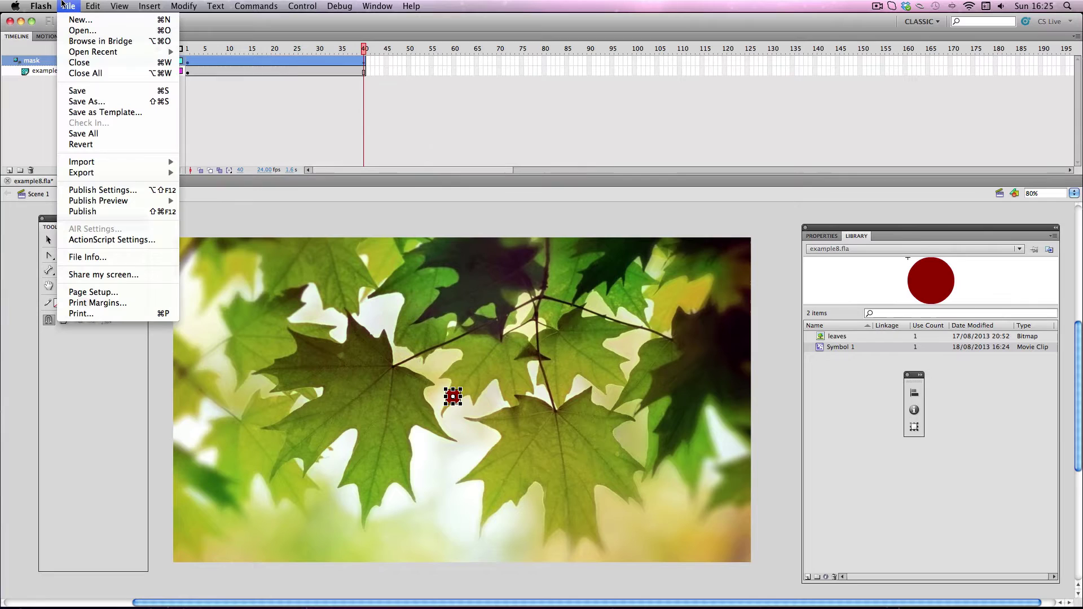
mouse_move(127, 201)
click(200, 211)
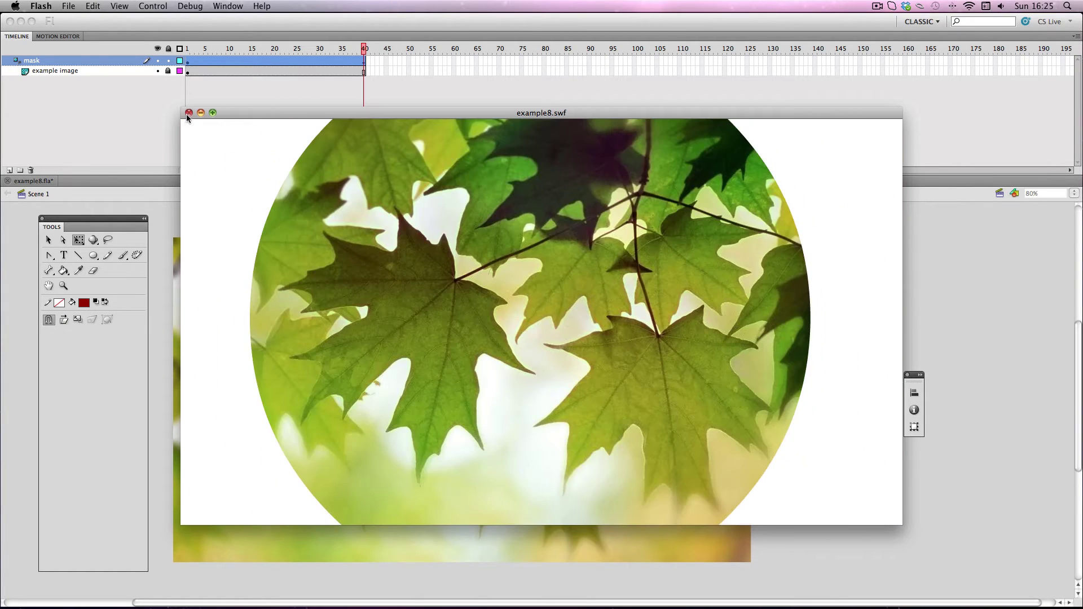
click(188, 113)
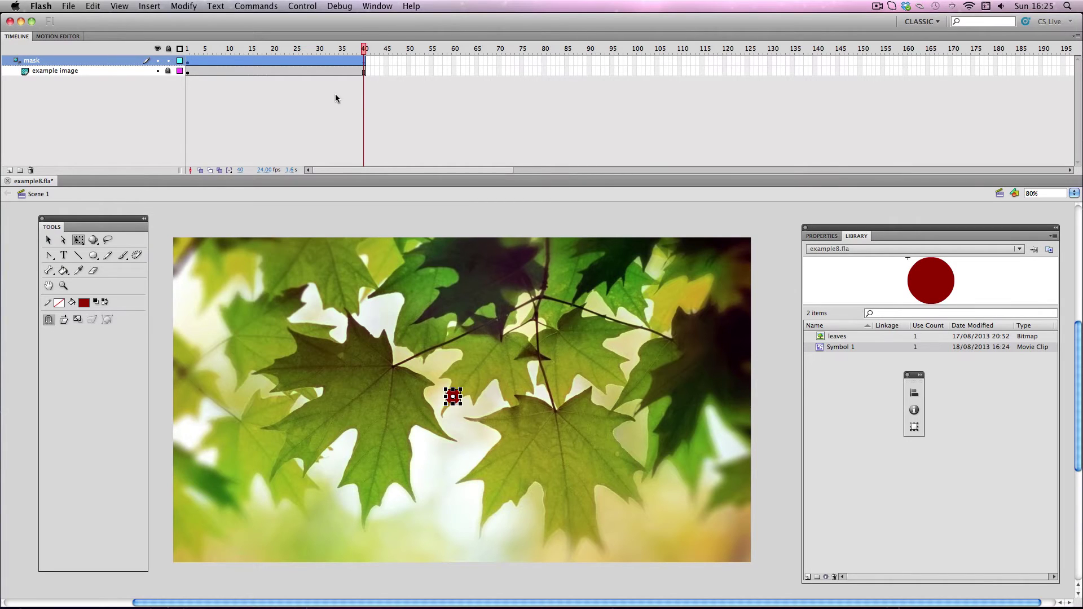
drag(299, 52, 291, 53)
click(404, 404)
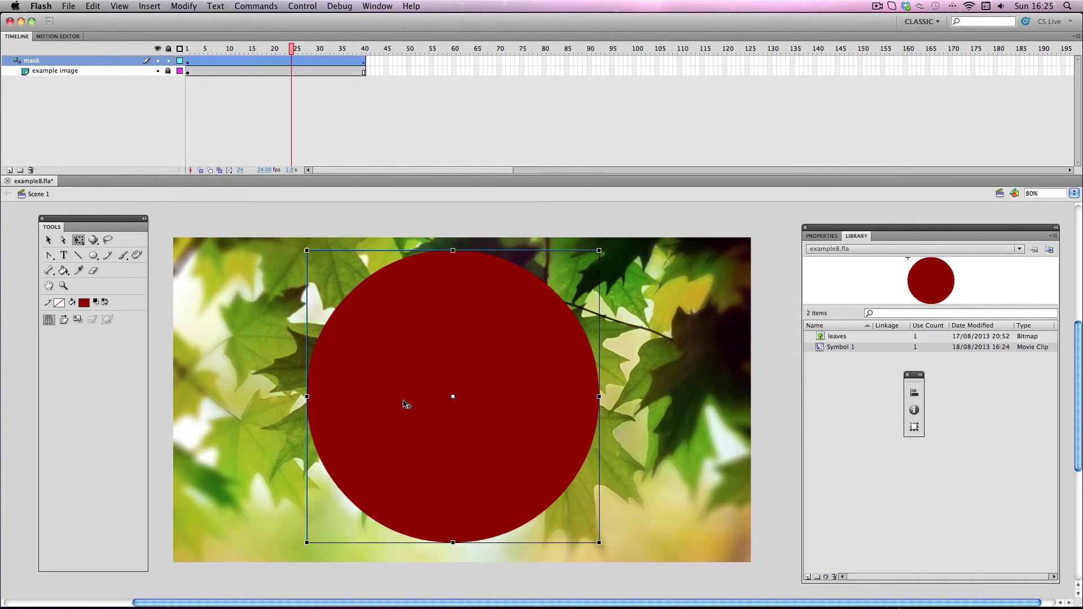
Edit Symbol 1 in place and add an outline stroke to the circle with the Ink Bottle
double_click(399, 337)
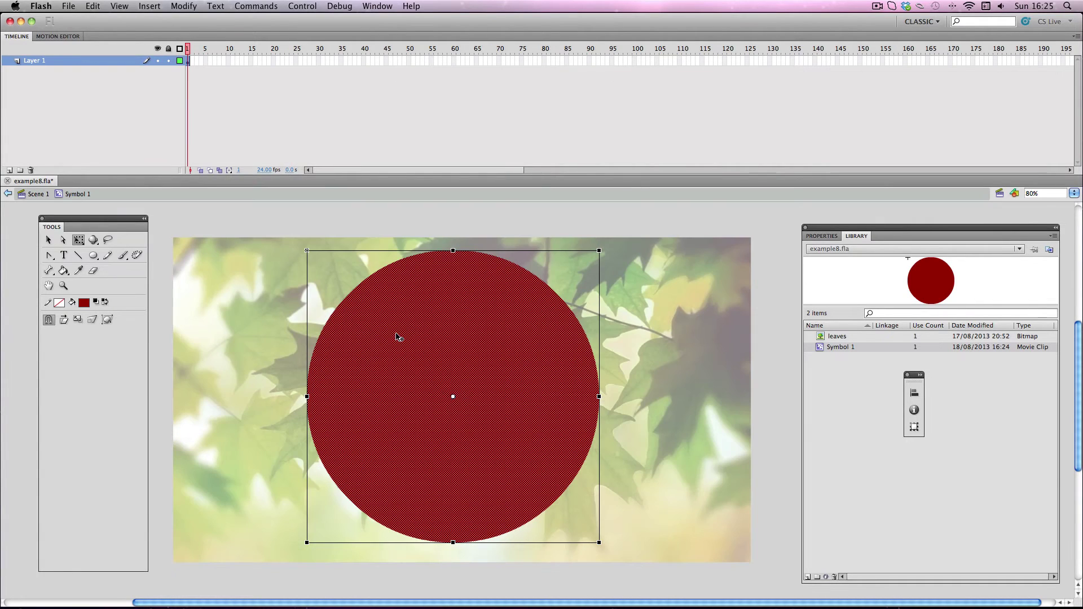
click(279, 326)
click(63, 270)
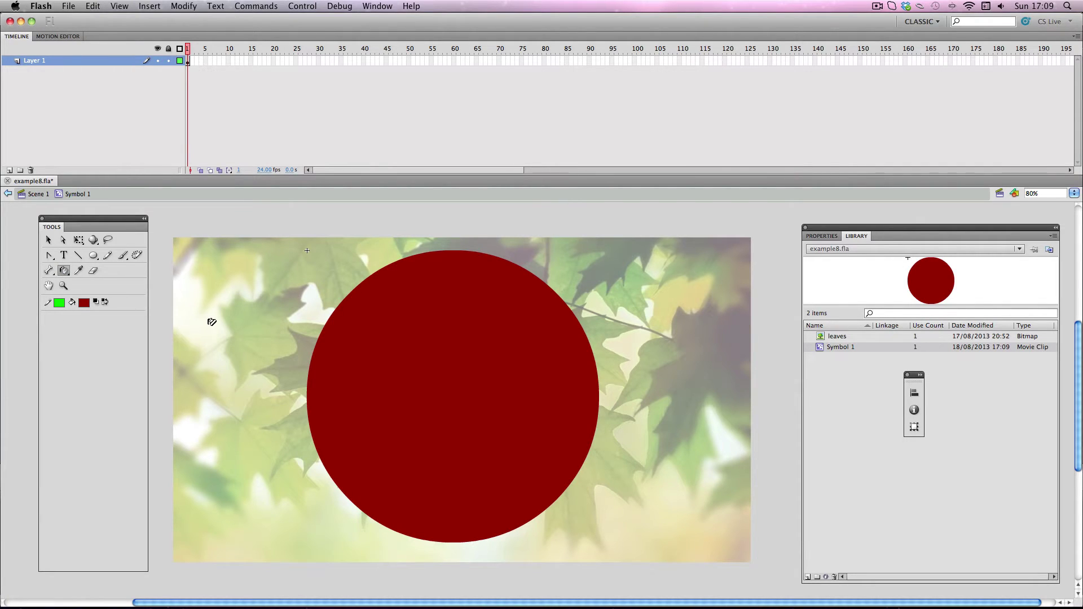
click(356, 343)
Delete the circle's red fill and make the remaining outline blue
click(48, 240)
click(372, 339)
key(Delete)
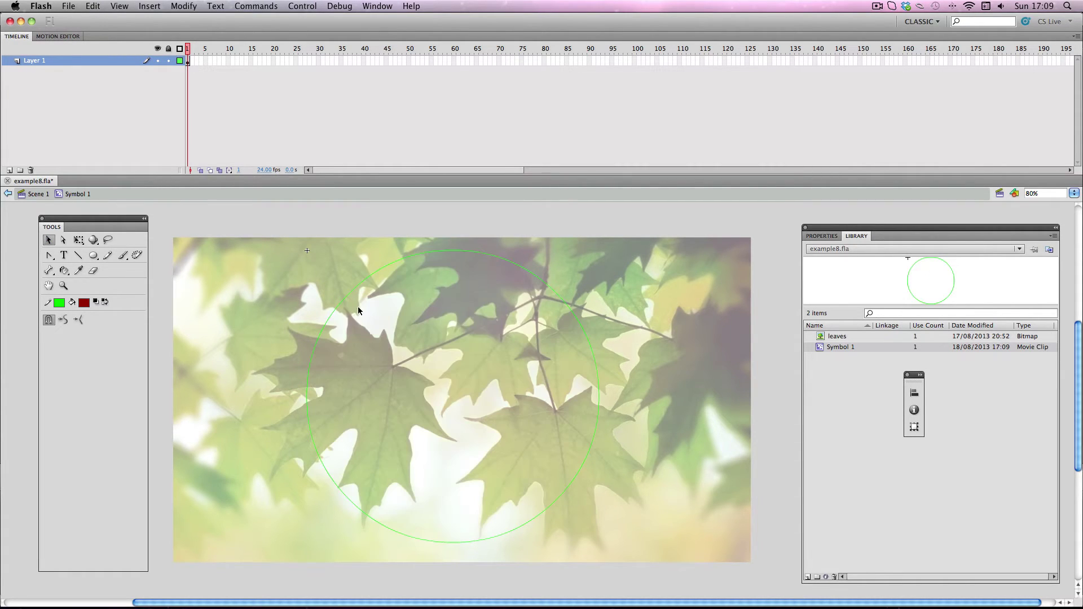
double_click(352, 294)
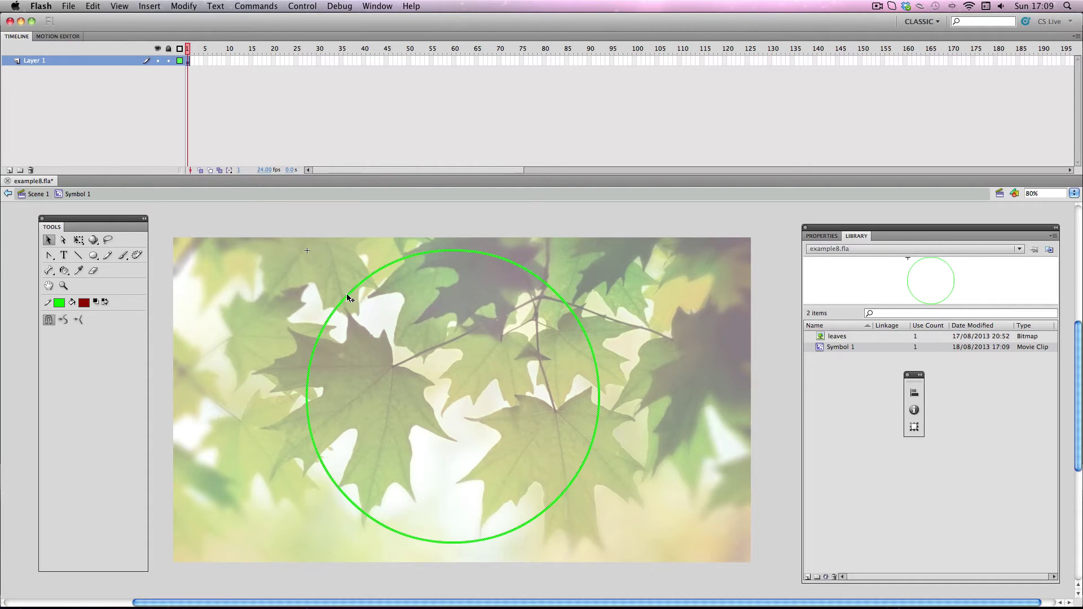
click(60, 307)
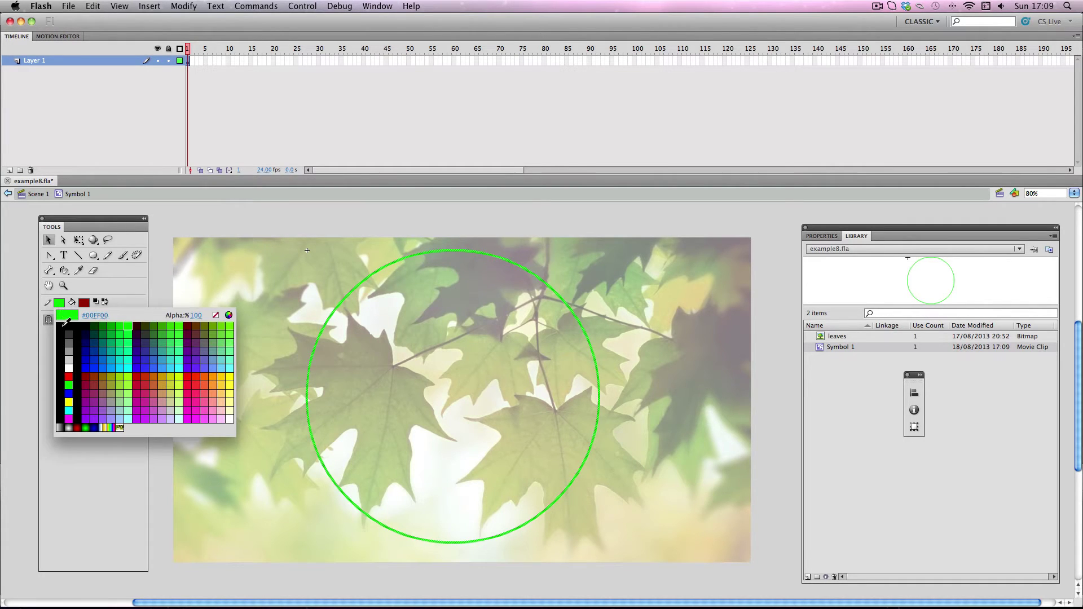
click(70, 386)
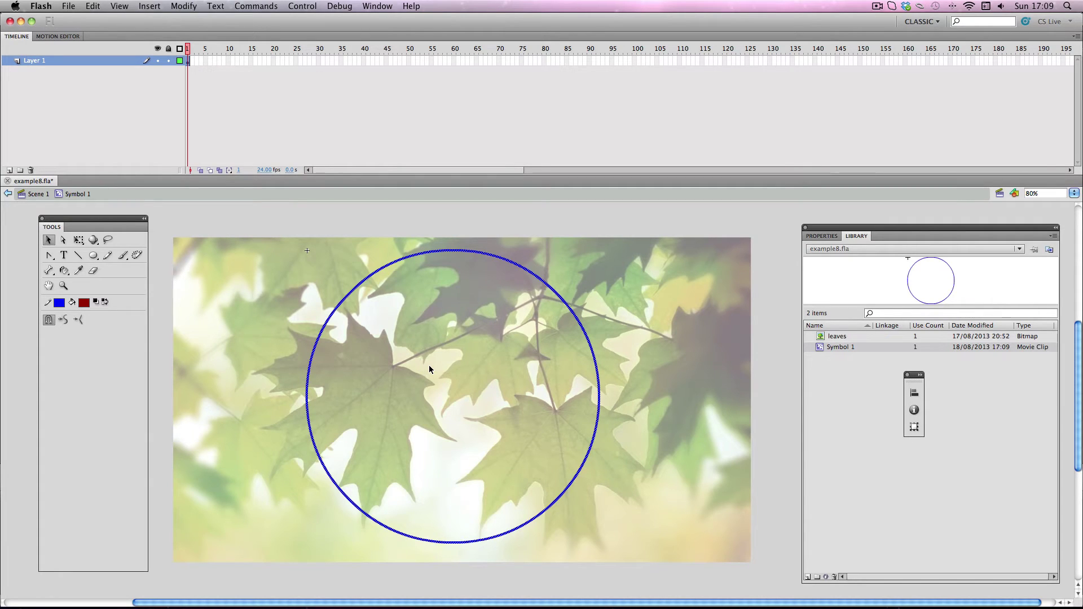
Copy-paste the blue ring, shrink the copy slightly and centre it inside the original
right_click(522, 268)
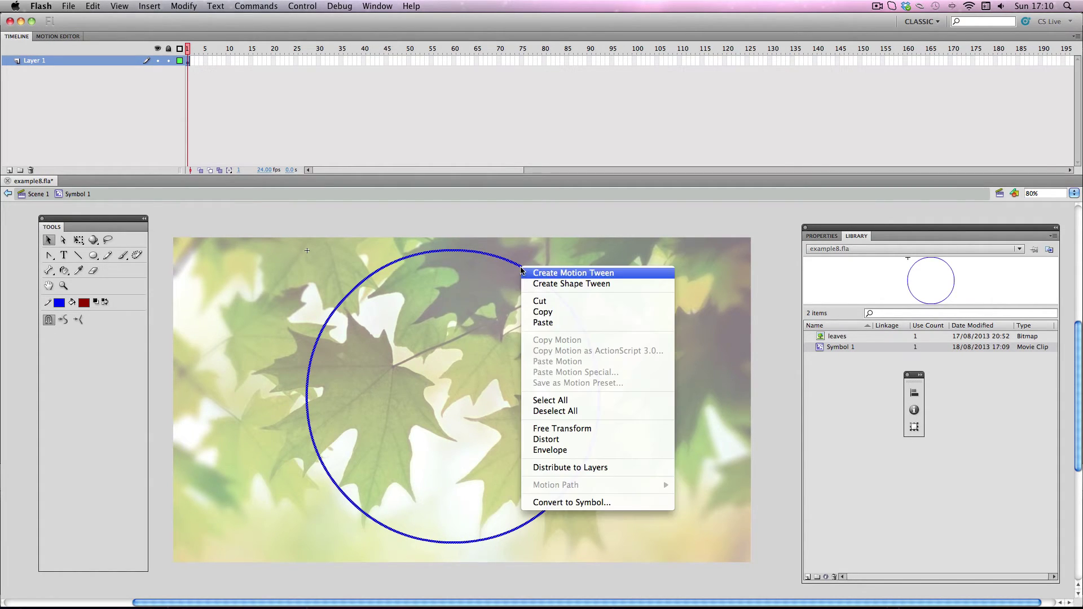
click(541, 312)
right_click(491, 318)
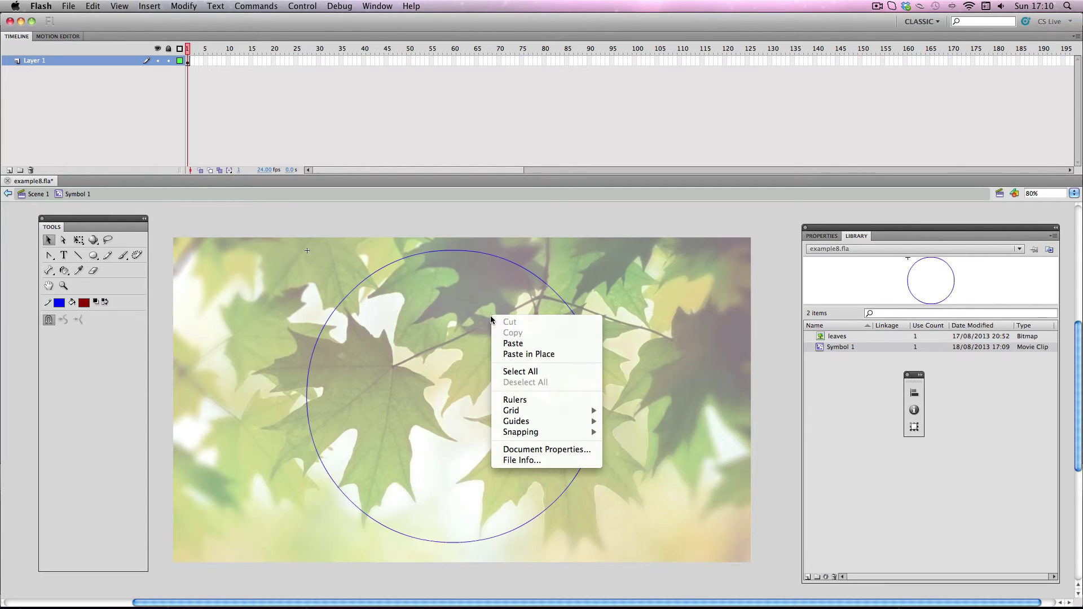
click(513, 344)
right_click(634, 294)
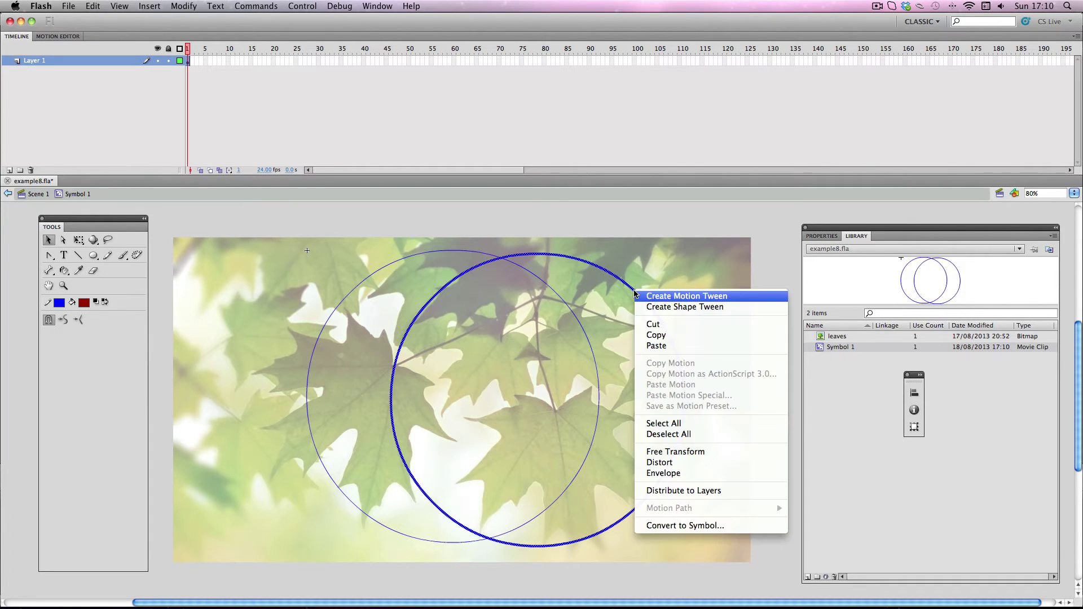
click(669, 449)
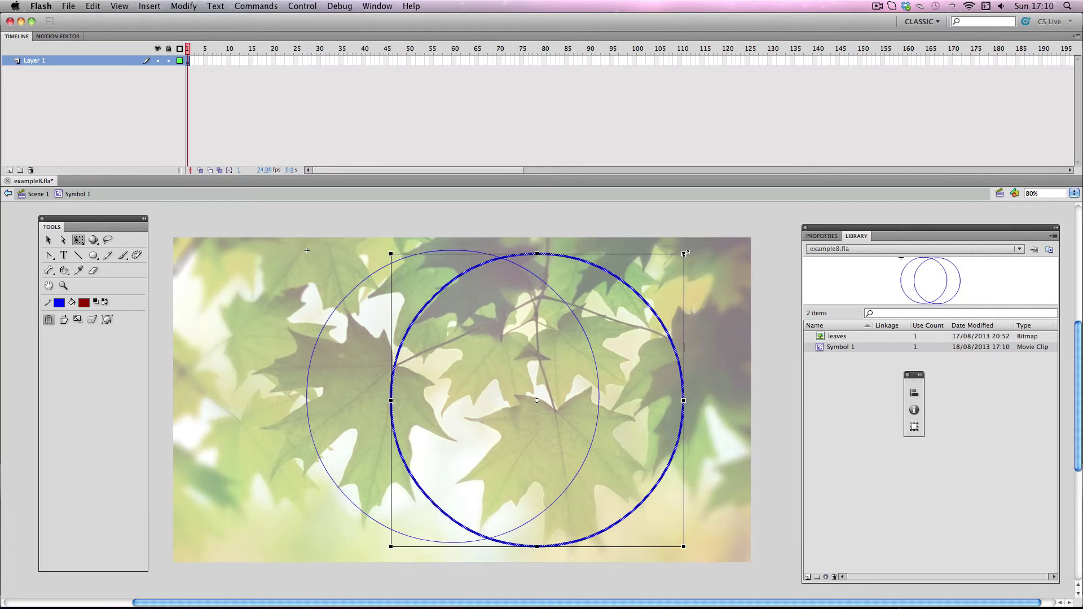
drag(686, 253, 652, 286)
drag(637, 351, 571, 334)
Copy-paste both rings, shrink the pair and centre it inside the larger rings
drag(269, 224, 683, 578)
right_click(556, 296)
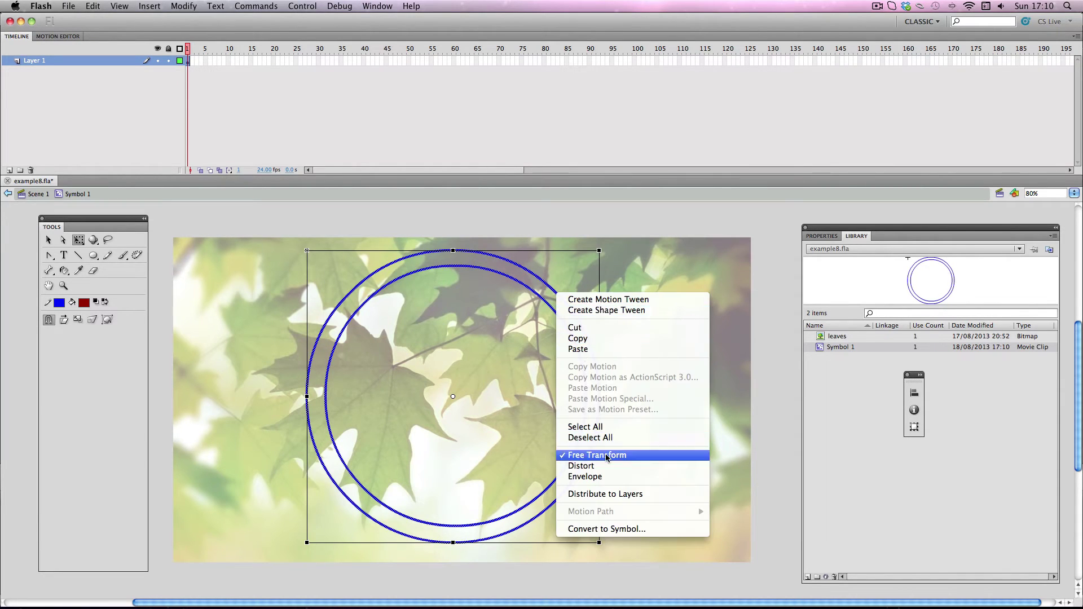
click(576, 340)
right_click(656, 260)
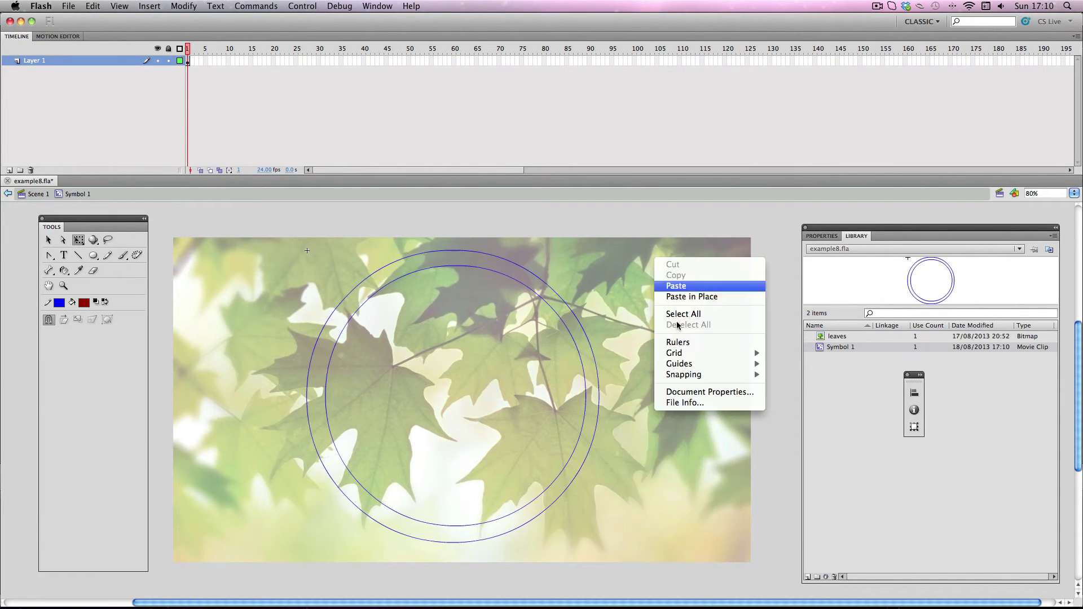
click(683, 286)
drag(685, 253, 620, 313)
drag(603, 382, 561, 348)
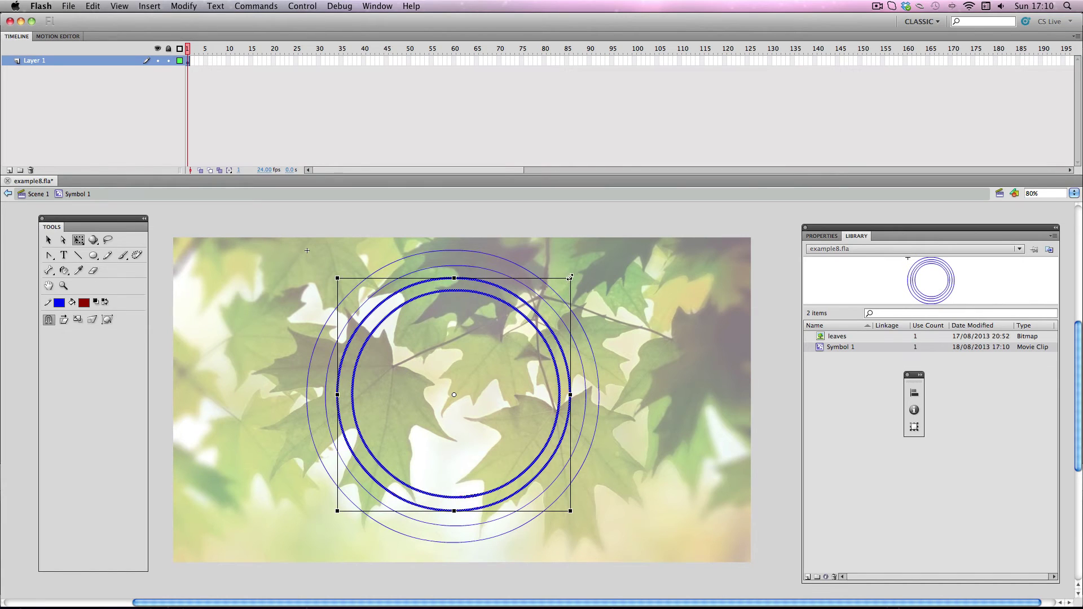
drag(570, 277, 536, 313)
drag(526, 363, 544, 342)
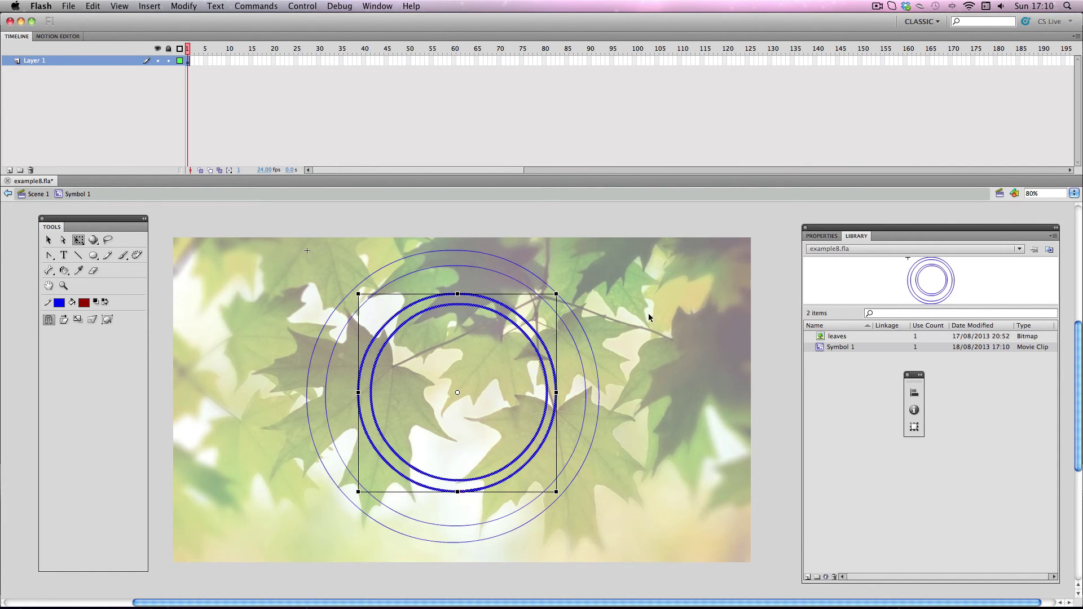
Cut and paste the innermost ring, shrink it and move it to the rings' centre
click(649, 312)
click(521, 331)
right_click(522, 332)
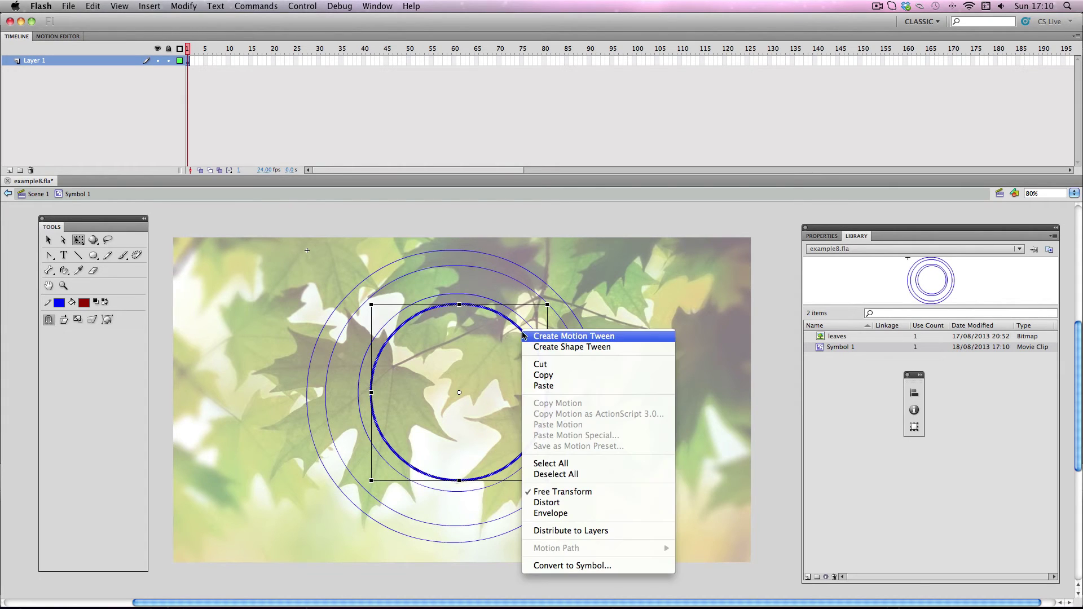
click(541, 365)
right_click(621, 276)
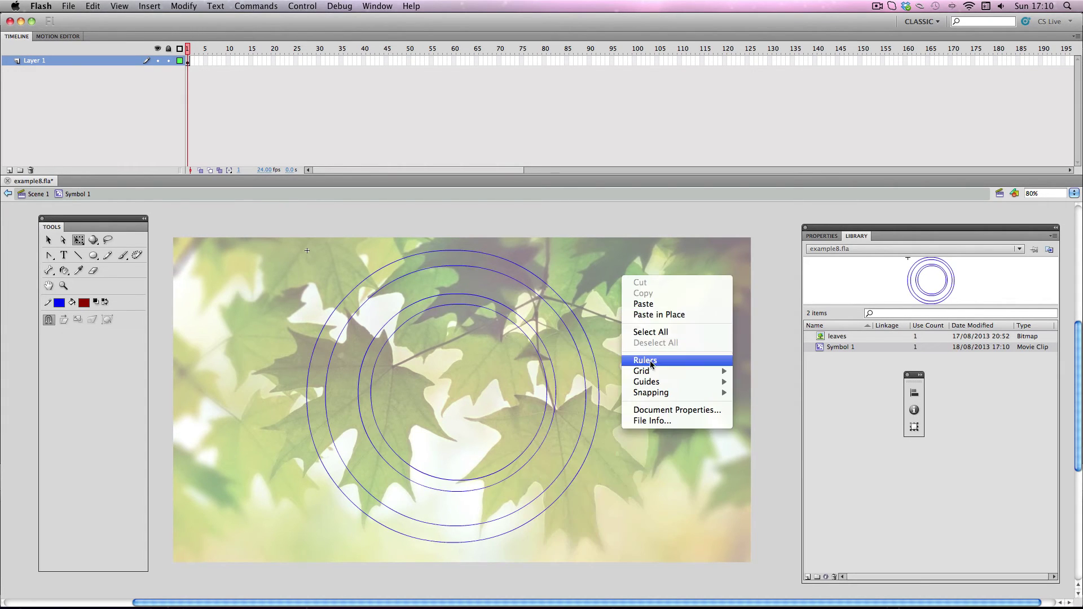
click(654, 304)
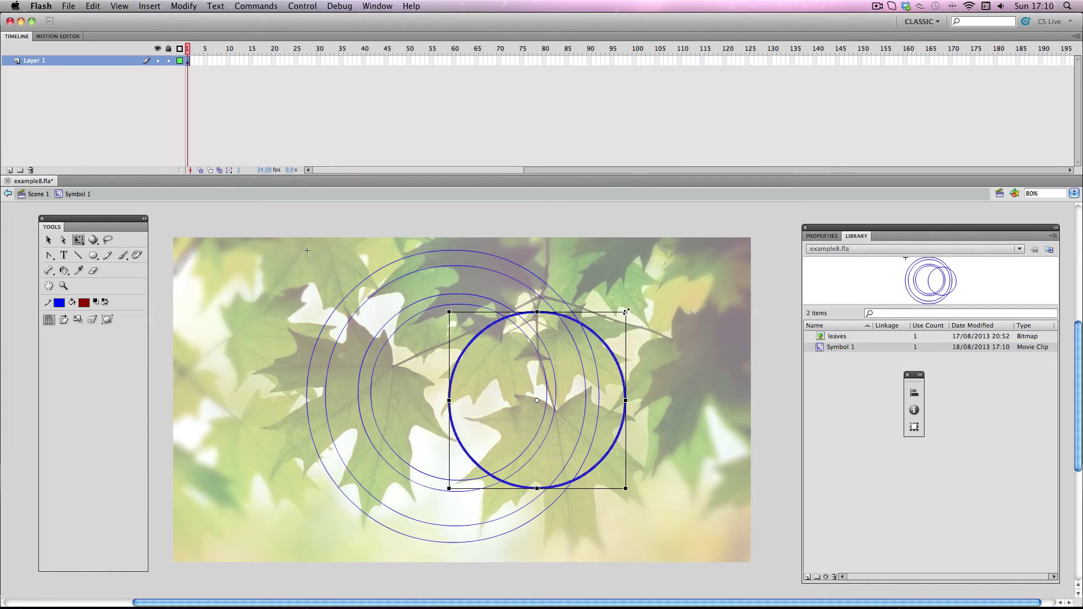
drag(626, 312, 573, 366)
drag(569, 411, 517, 380)
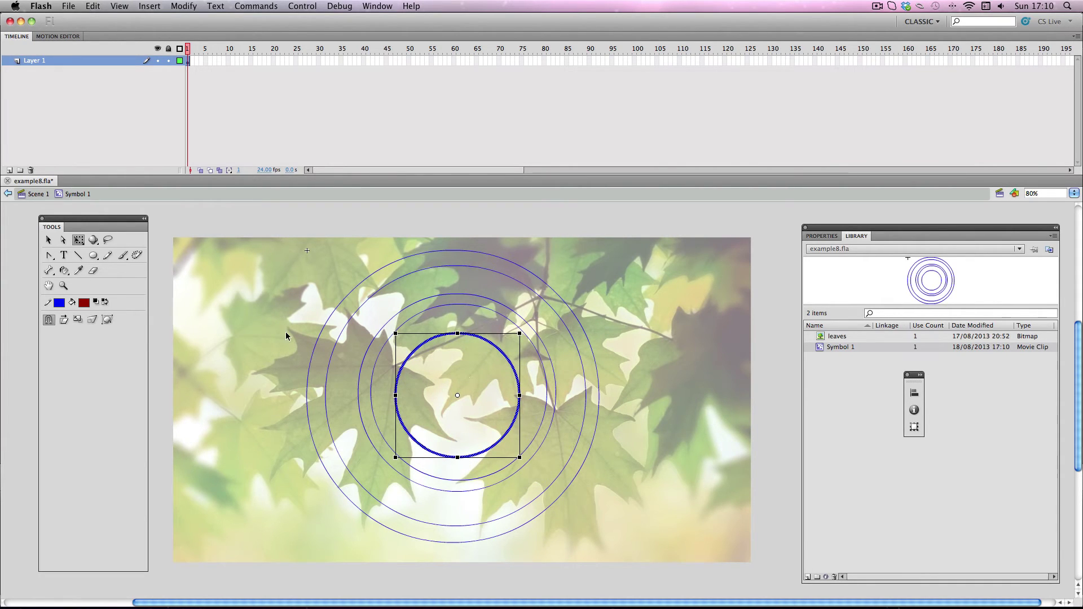
Fill the outer ring, second ring and inner circle yellow with the Paint Bucket
click(286, 333)
click(65, 271)
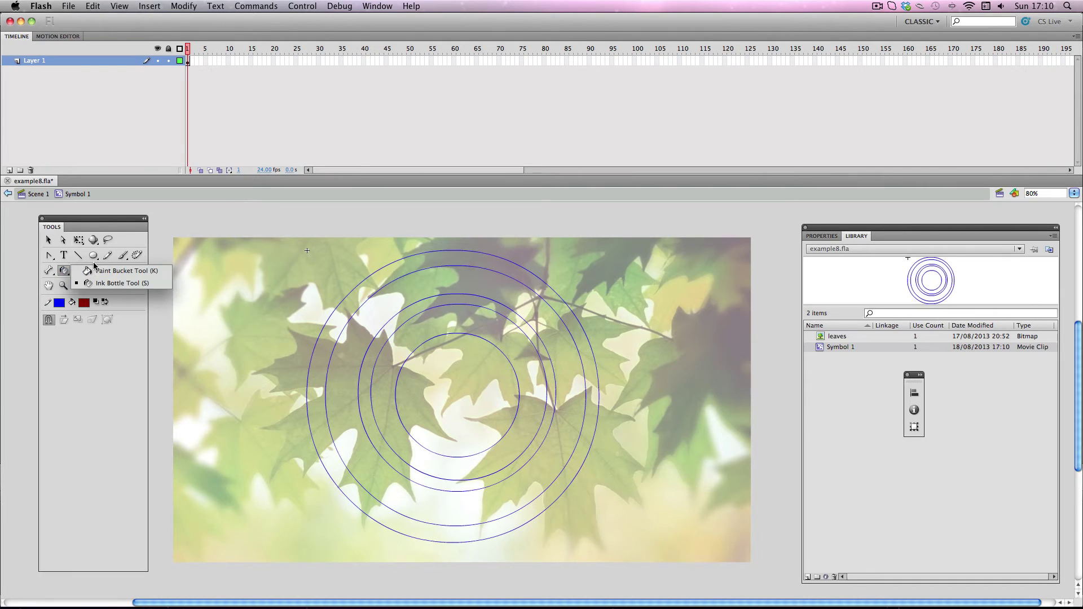
click(96, 270)
click(80, 305)
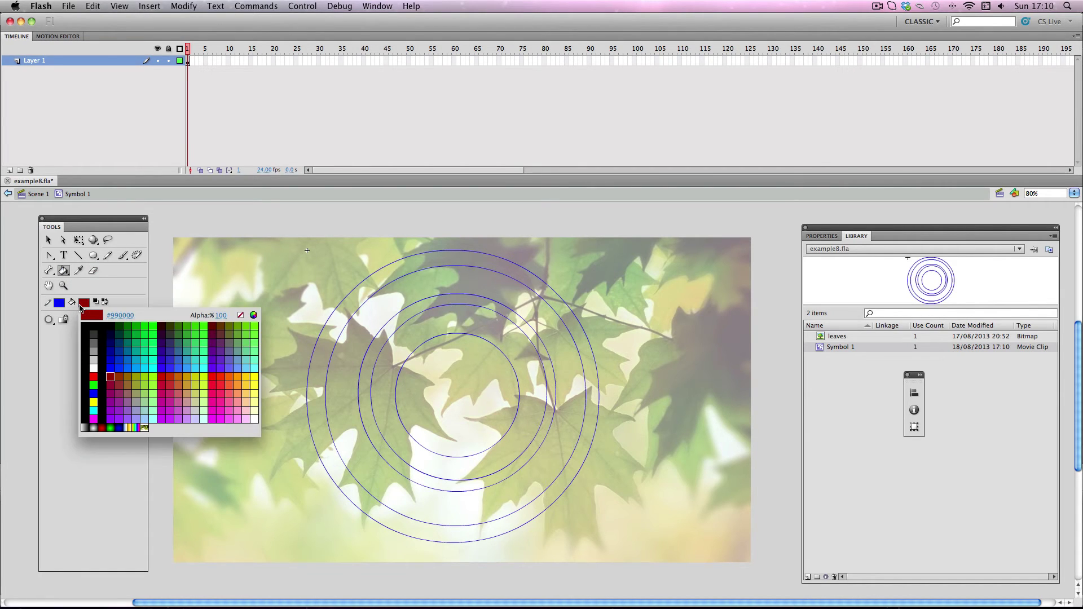
click(94, 402)
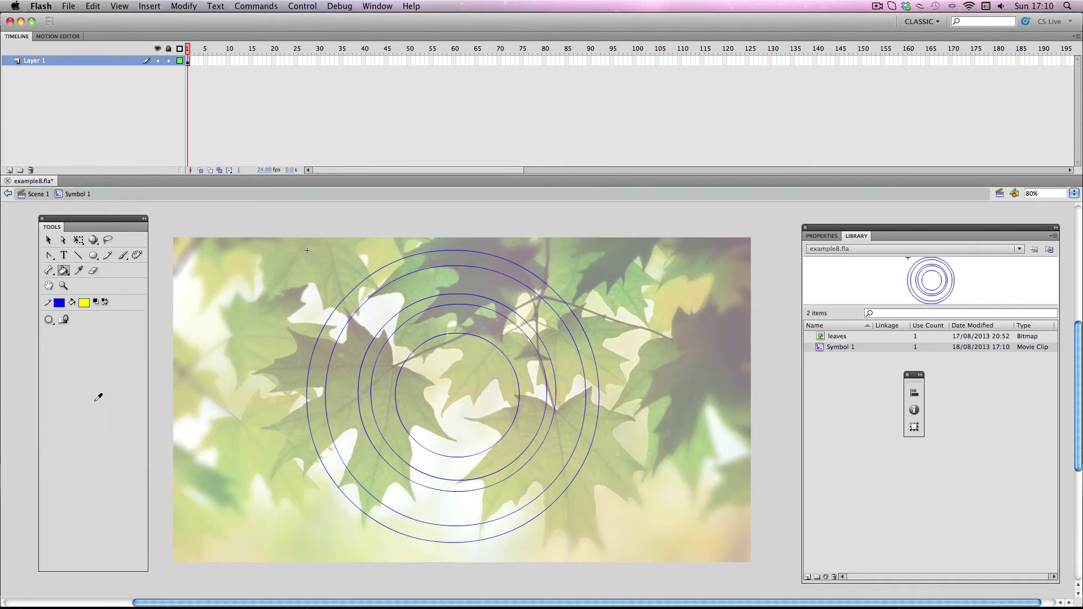
click(374, 277)
click(378, 336)
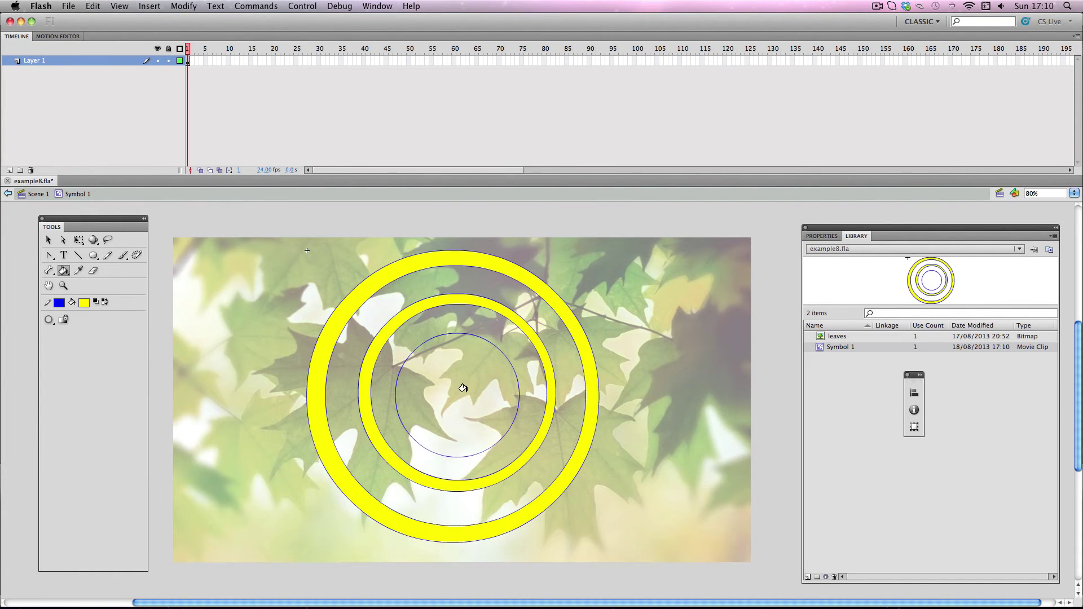
click(463, 389)
Delete all five blue outlines around the rings and inner circle
click(49, 240)
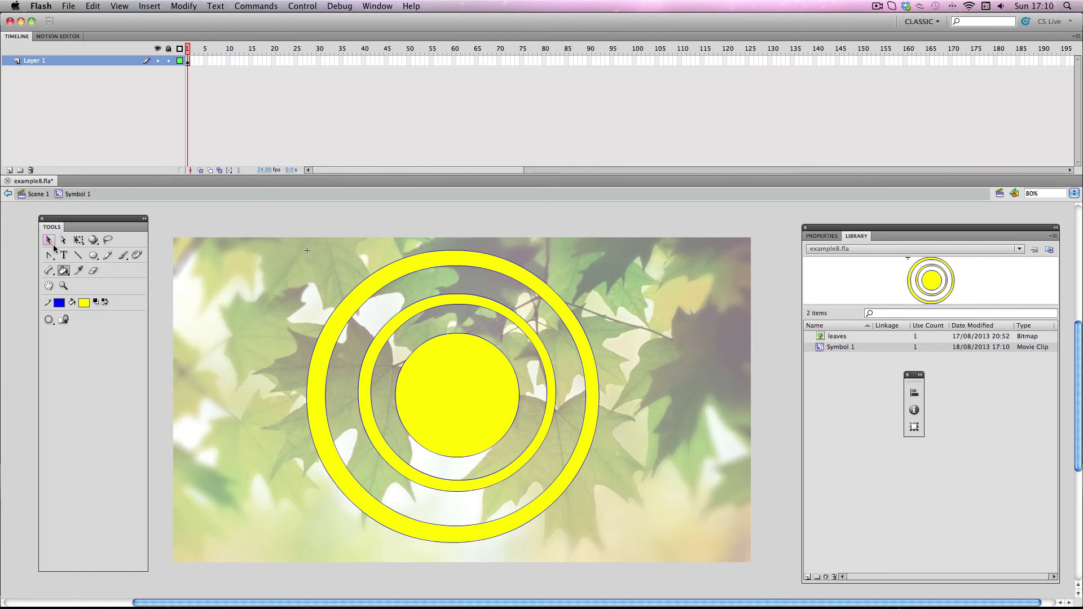
click(341, 307)
key(Delete)
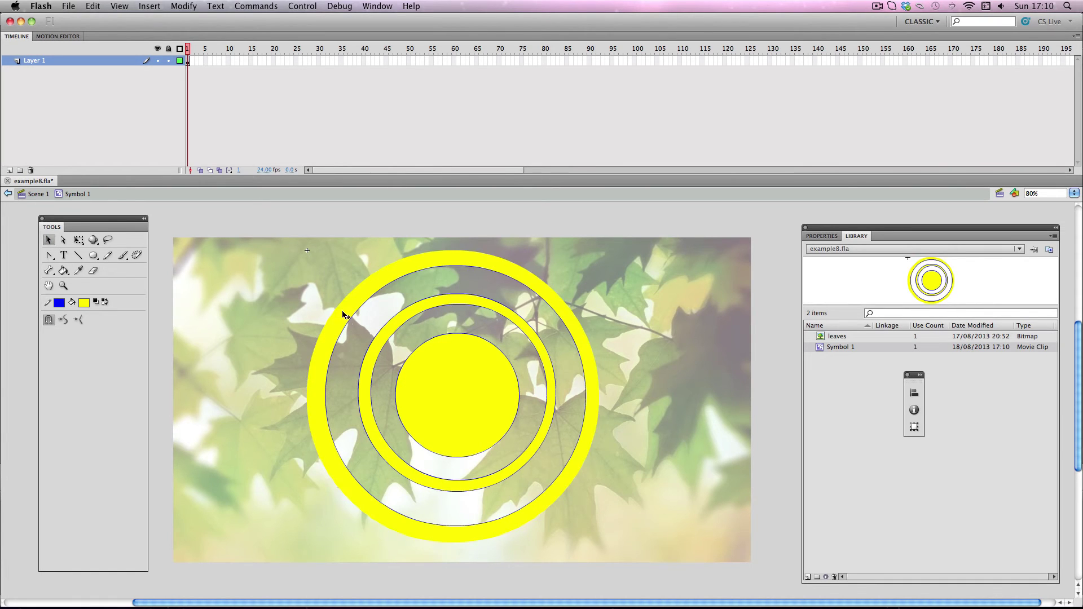
click(348, 323)
key(Delete)
click(371, 341)
key(Delete)
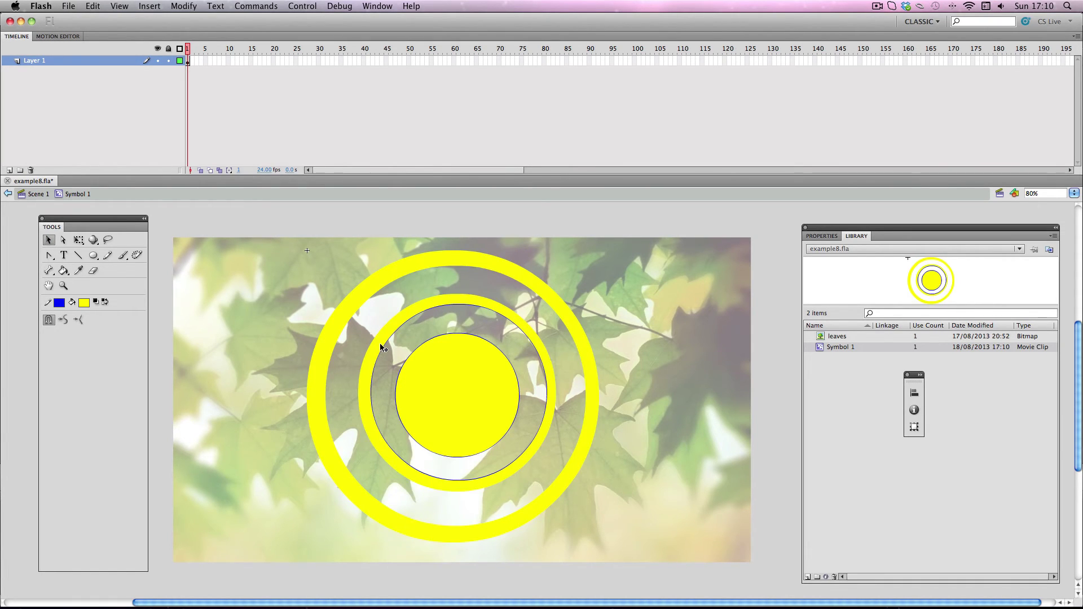
click(382, 346)
key(Delete)
click(403, 365)
key(Delete)
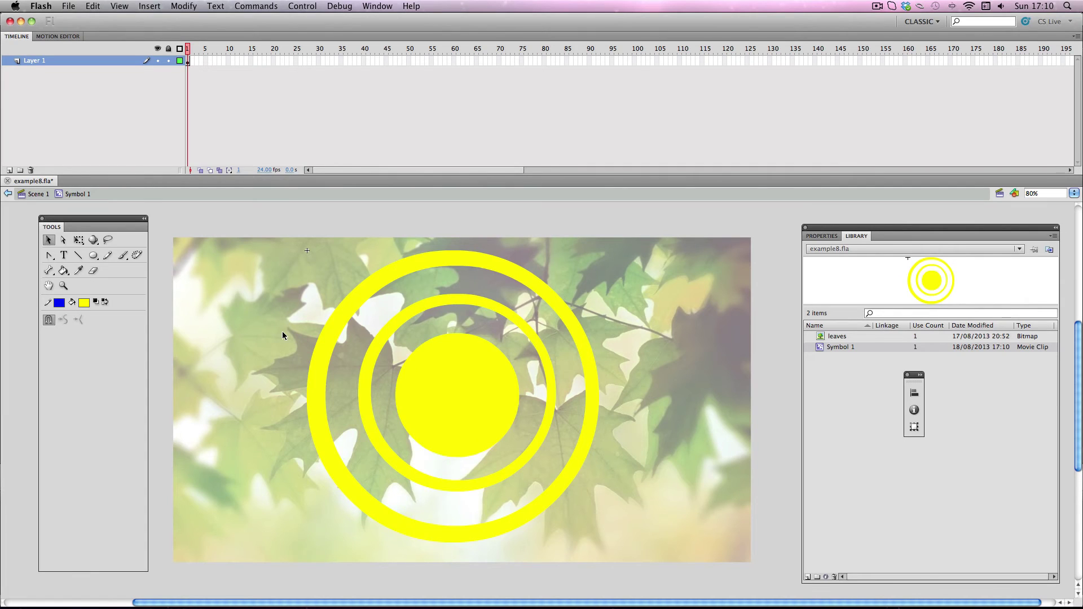
Back in Scene 1, reverse the mask tween's keyframes so the rings grow
click(35, 193)
click(187, 50)
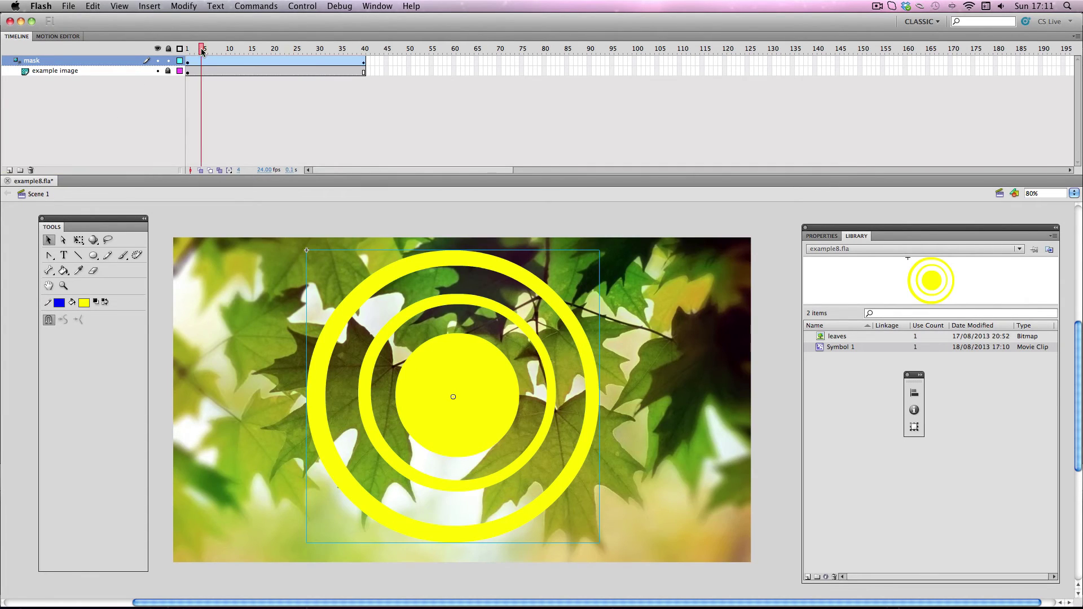
click(205, 62)
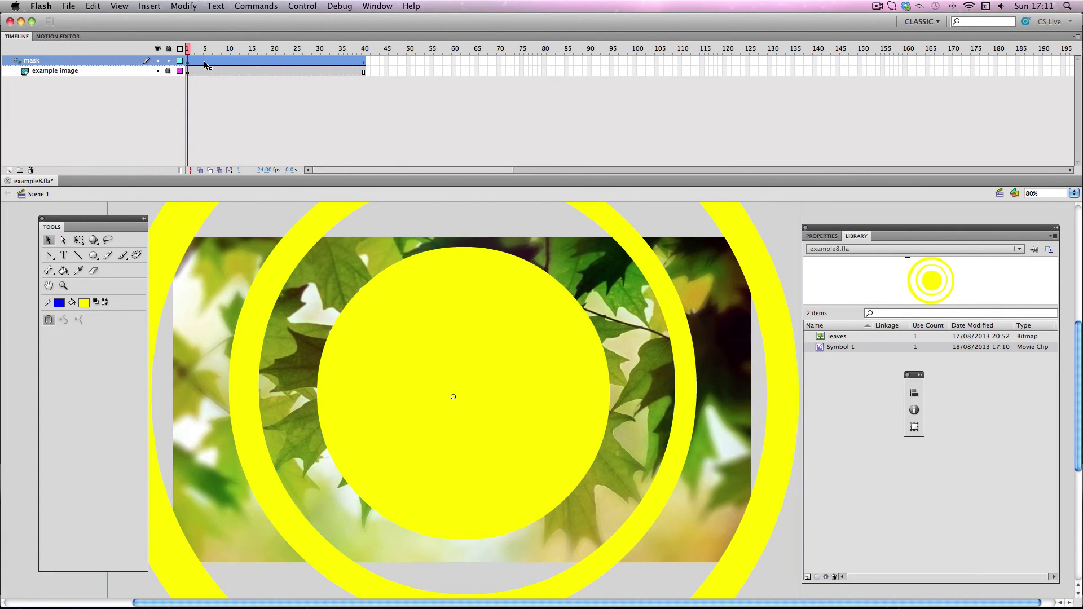
right_click(196, 63)
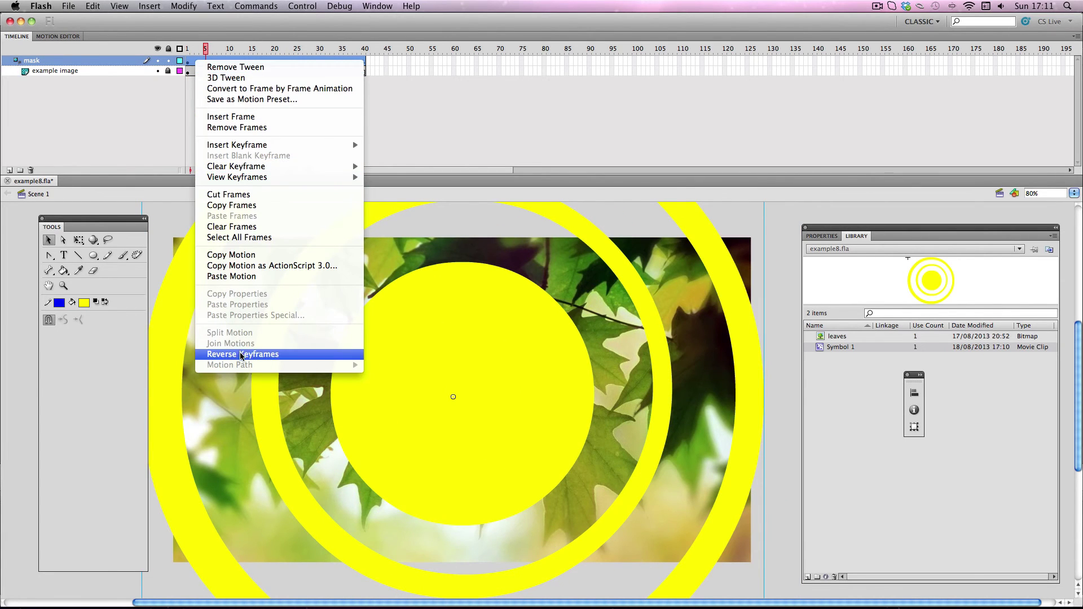
click(241, 355)
Enlarge the ring symbol slightly at frame 1 with Free Transform
click(188, 49)
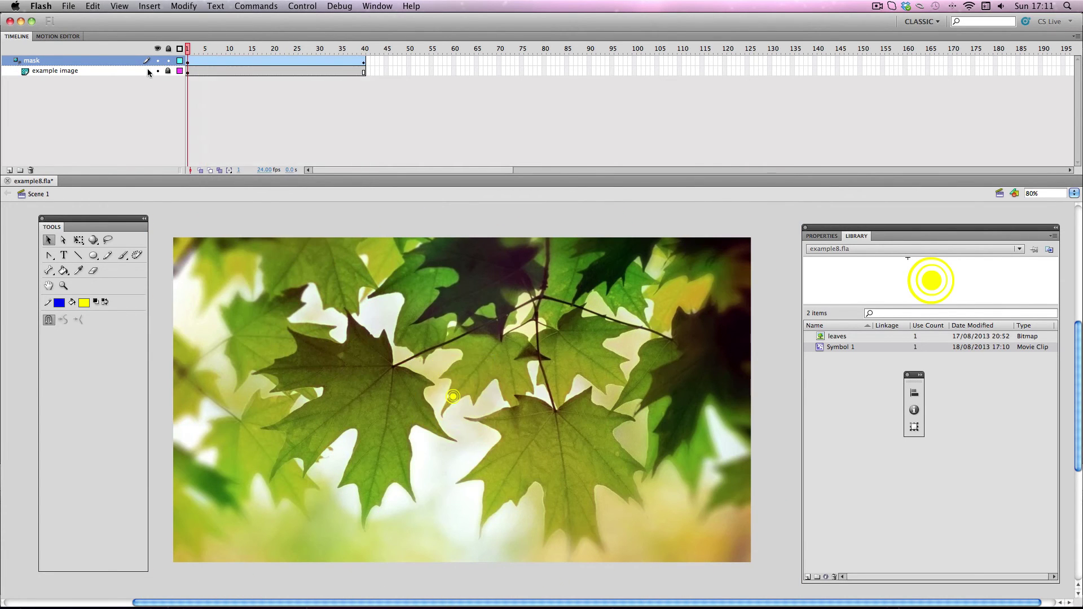
right_click(457, 392)
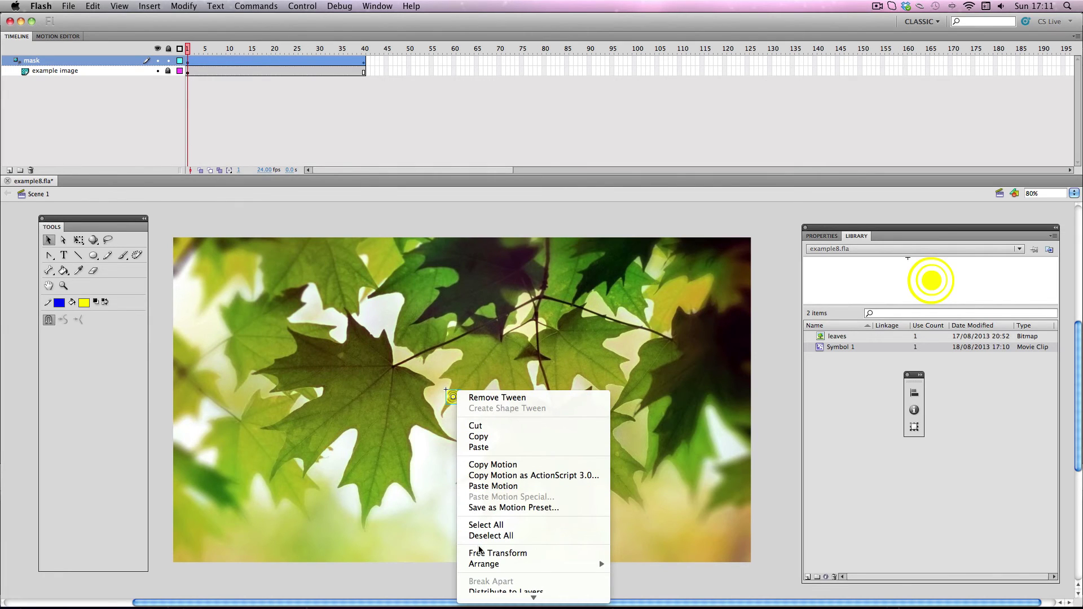
click(480, 553)
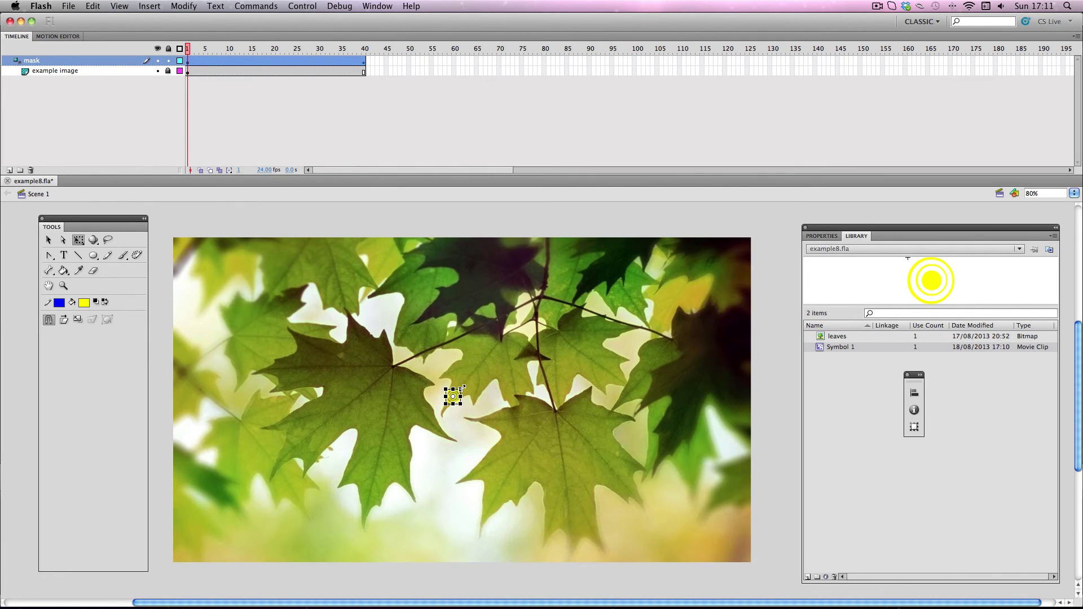
drag(462, 388, 466, 383)
At frame 40, zoom out to 20% and scale the rings far beyond the stage
click(365, 49)
click(63, 285)
click(63, 320)
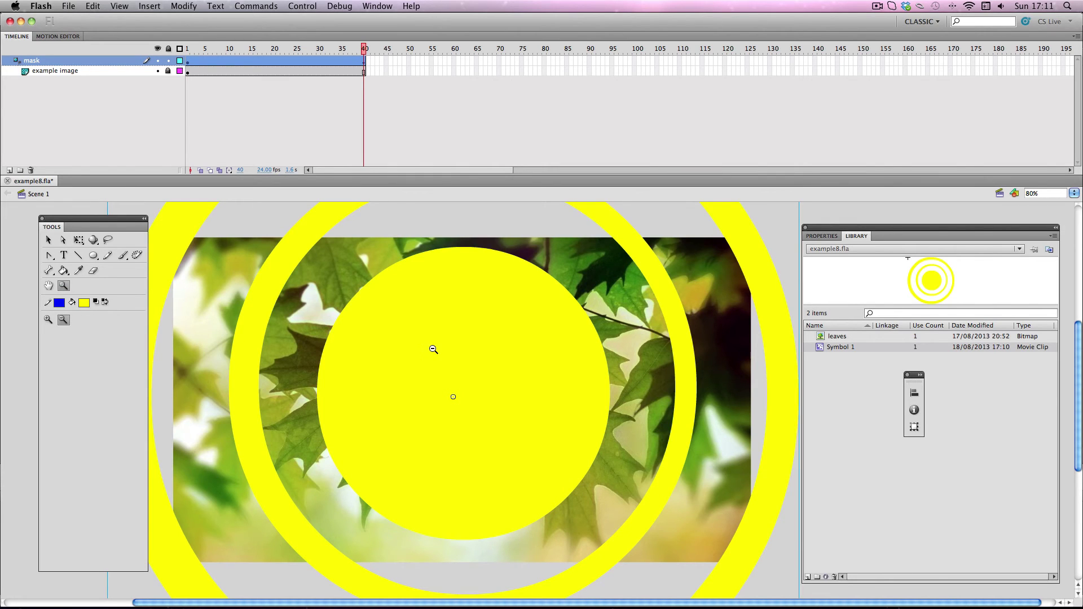
click(430, 359)
click(415, 364)
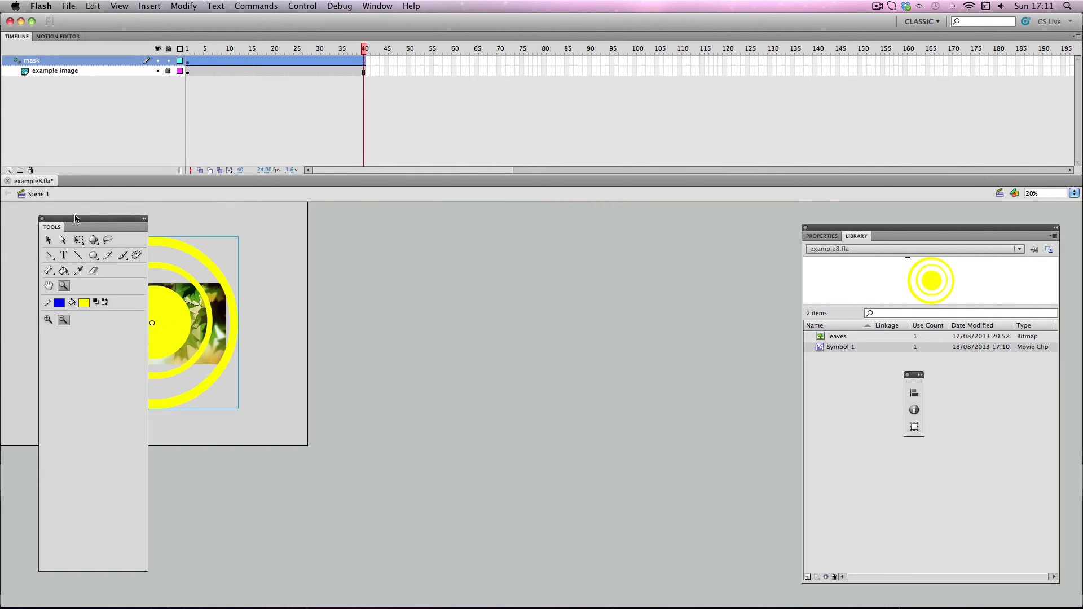
drag(76, 219, 314, 320)
click(268, 343)
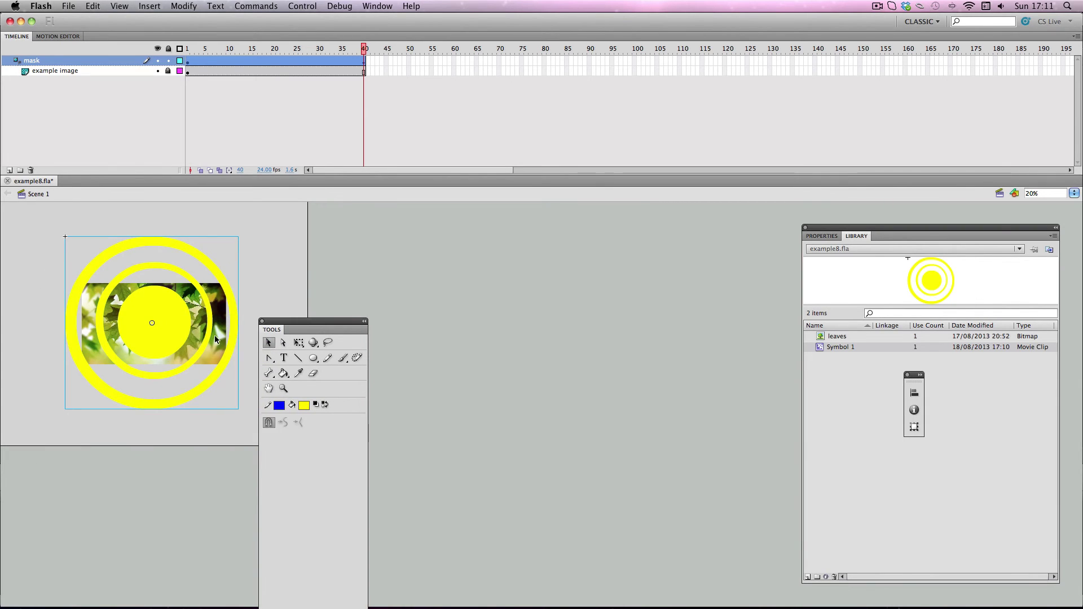
right_click(186, 317)
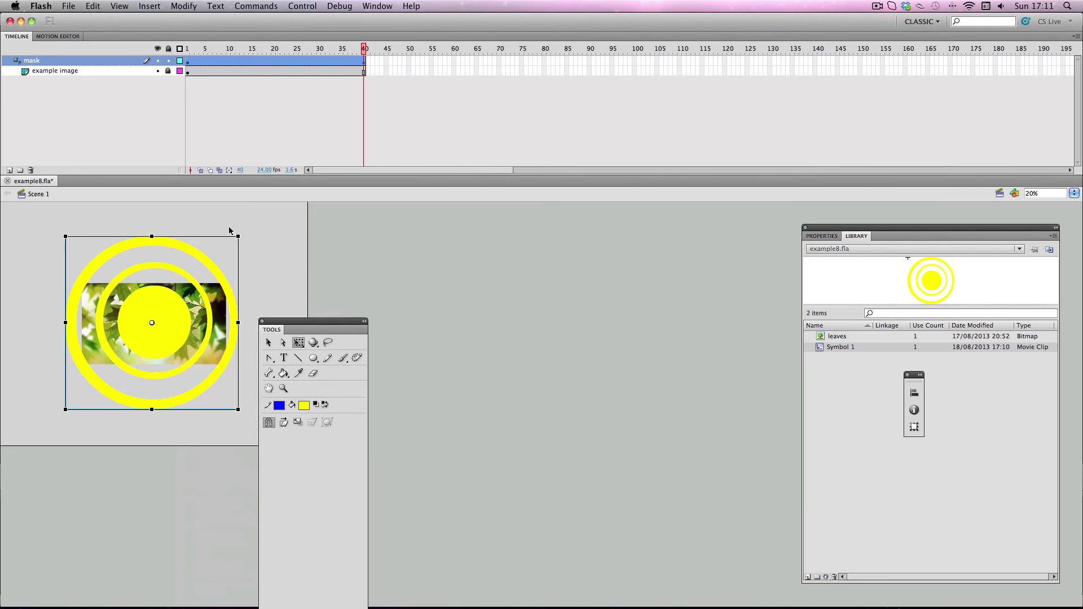
drag(239, 235, 399, 115)
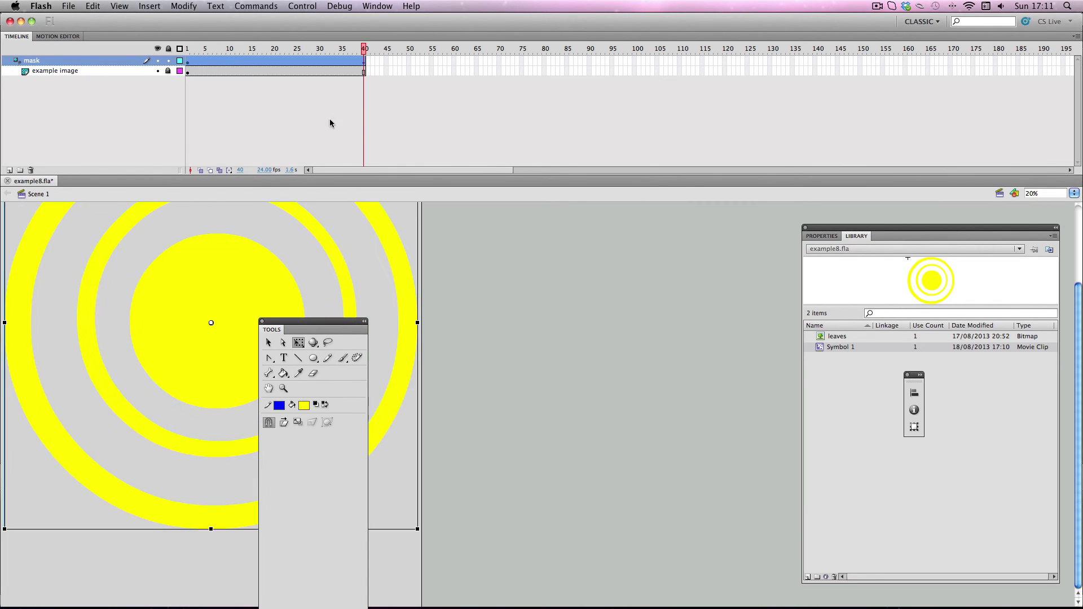
click(64, 5)
mouse_move(141, 203)
click(209, 212)
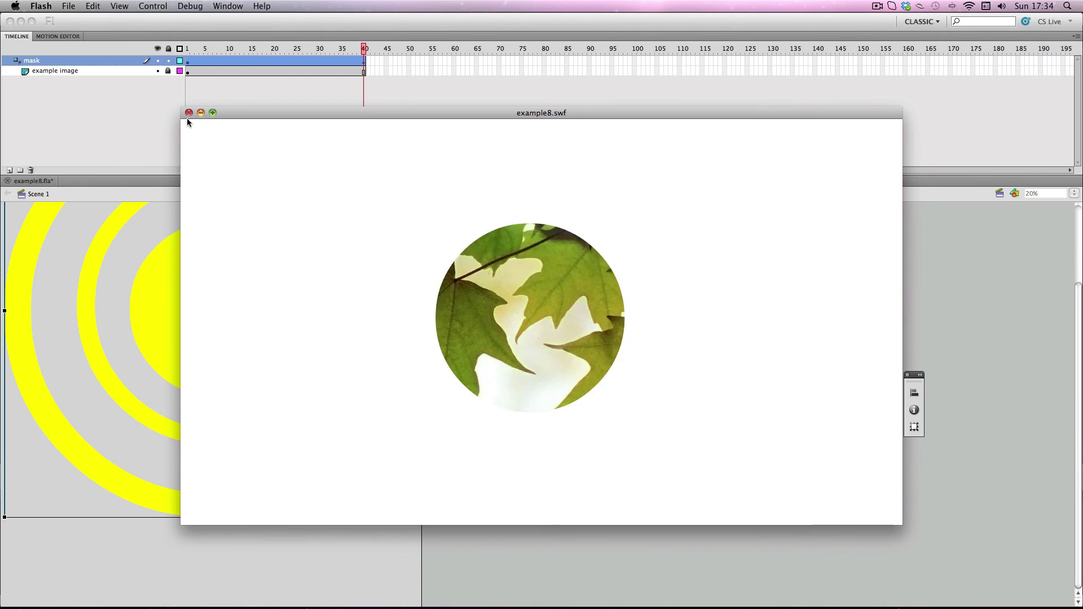
click(189, 114)
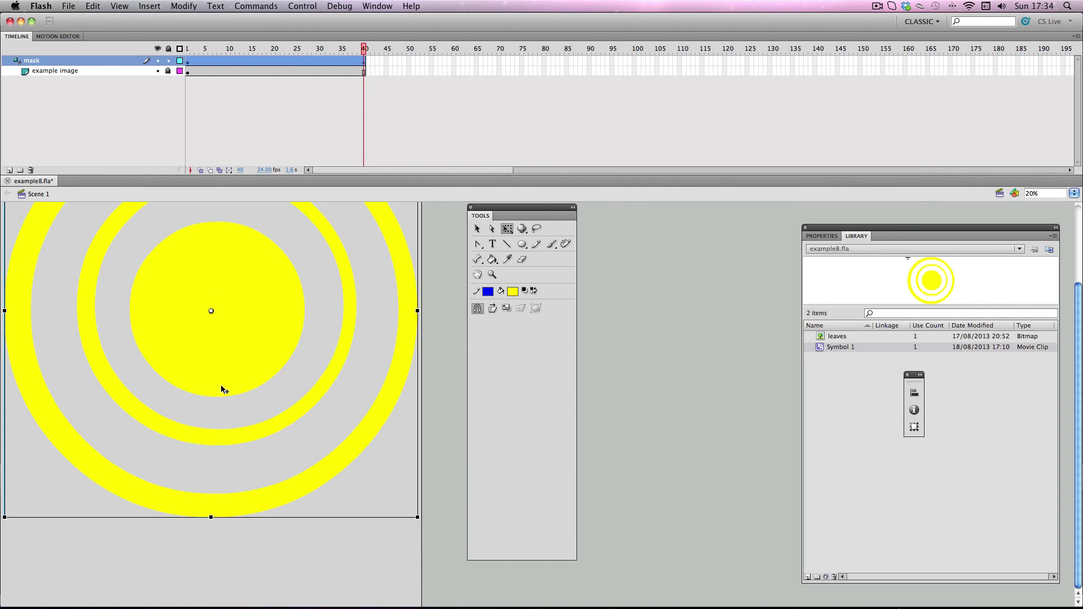
Inside Symbol 1, delete a thin vertical strip below the centre disc, opening both yellow rings
double_click(222, 389)
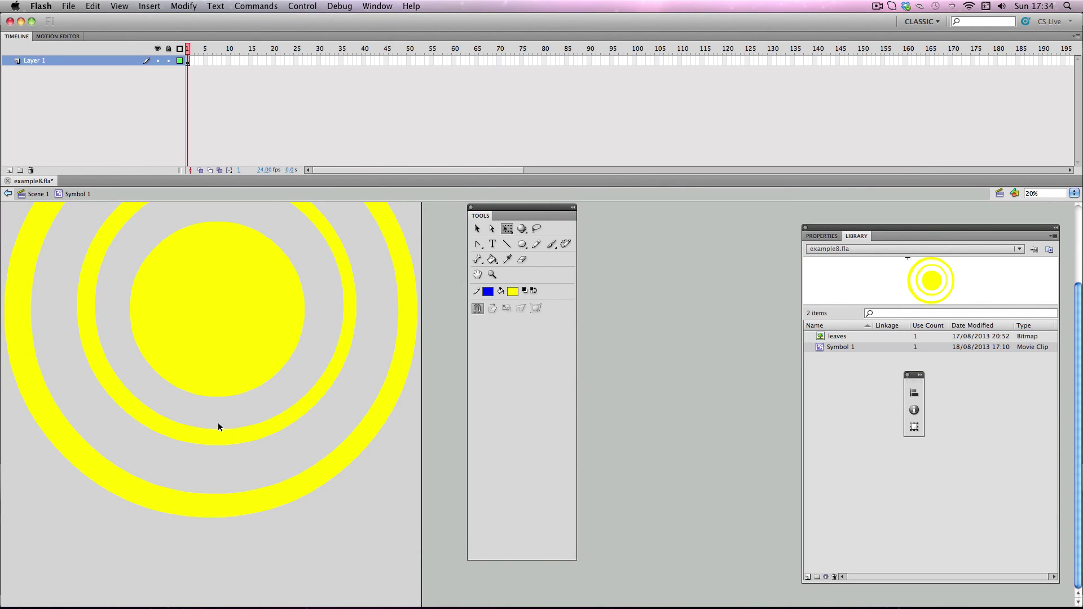
drag(217, 421, 220, 530)
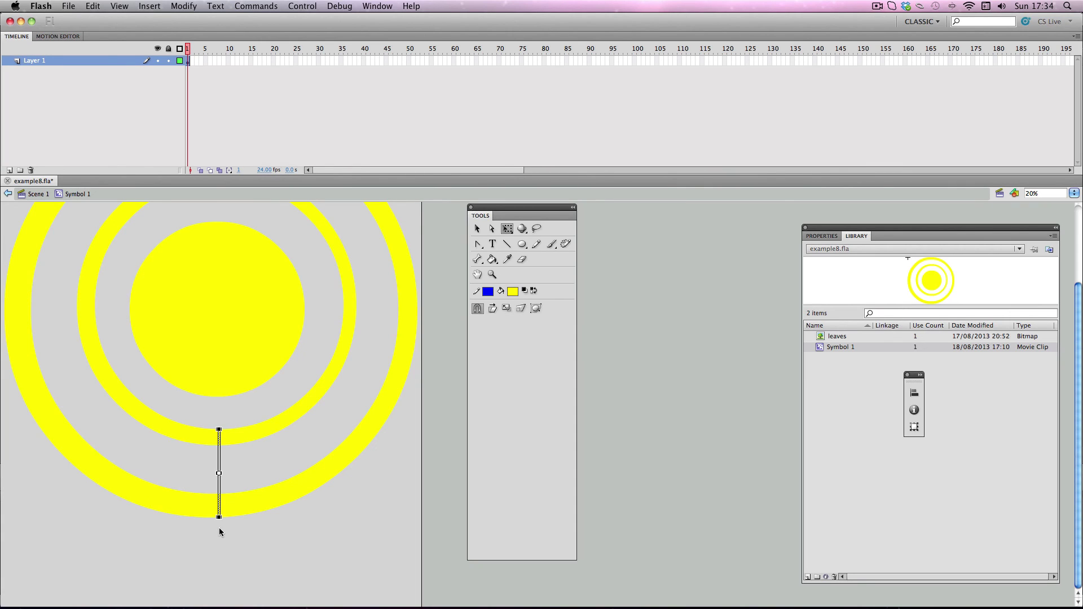
key(Delete)
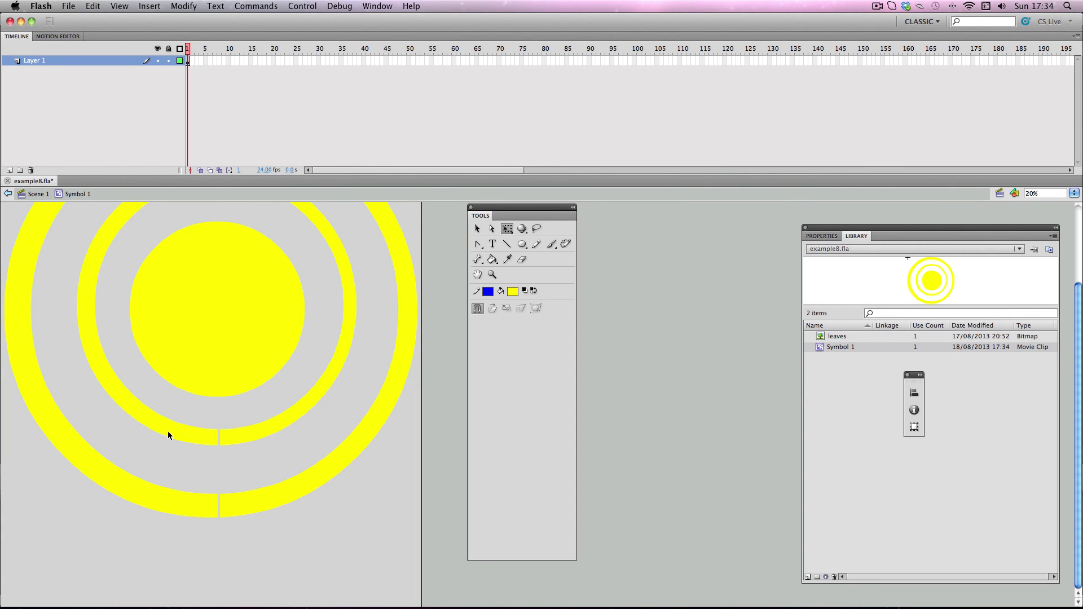
click(68, 6)
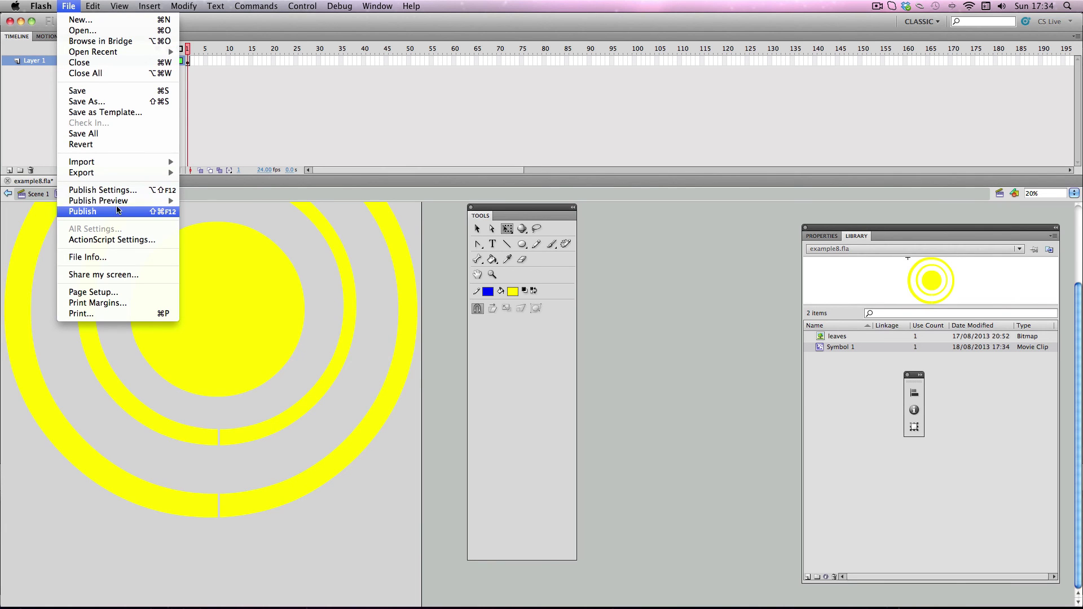
mouse_move(170, 204)
click(200, 211)
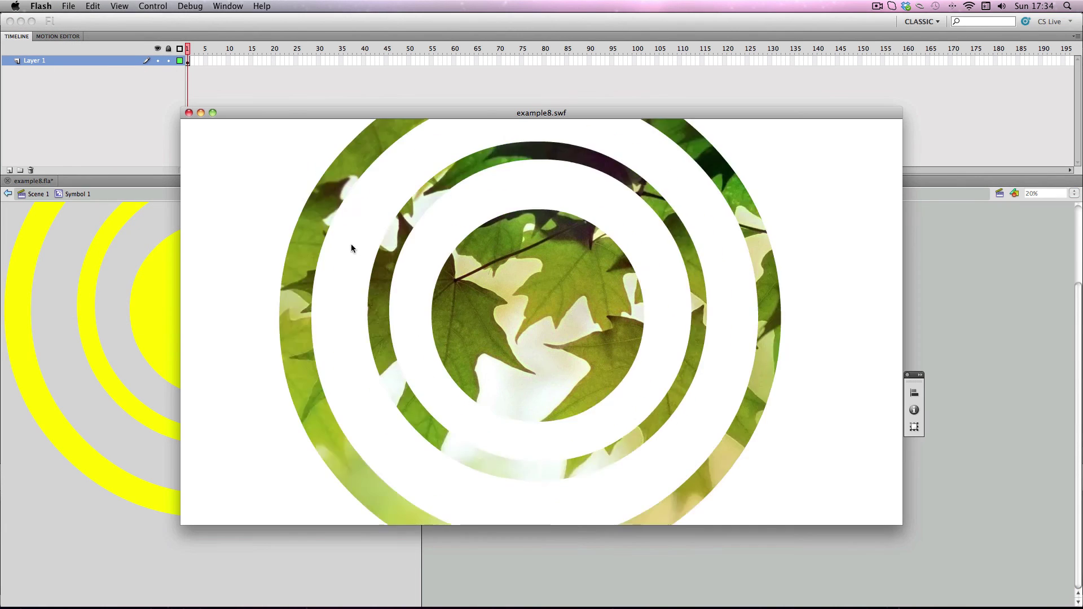